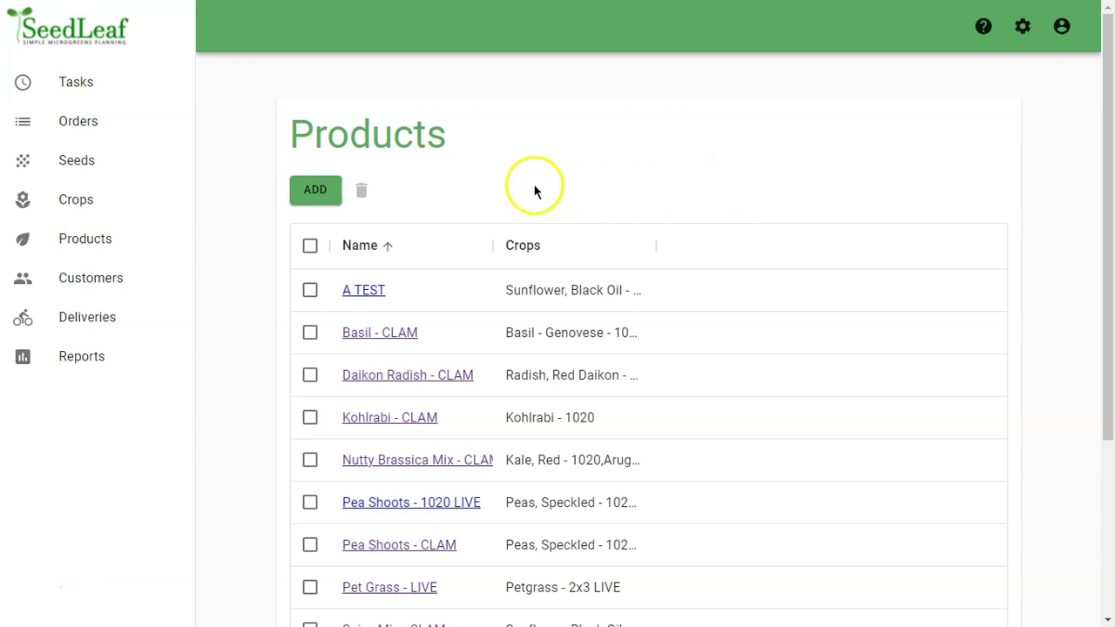
Start a new product and name it "Basil - Thai - CLAM"
click(315, 192)
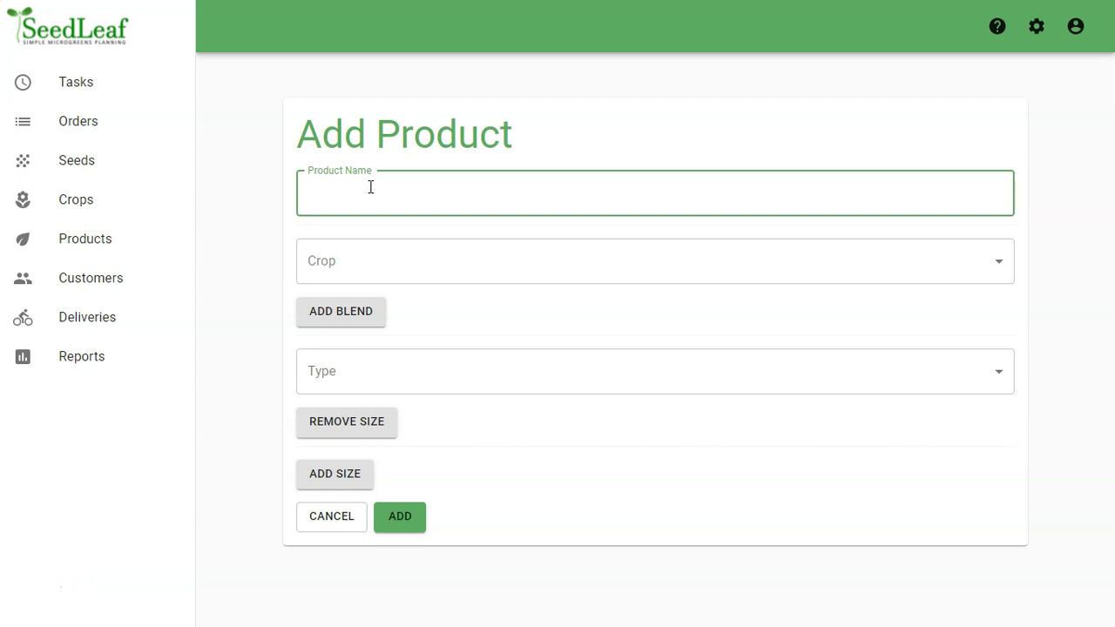
click(366, 170)
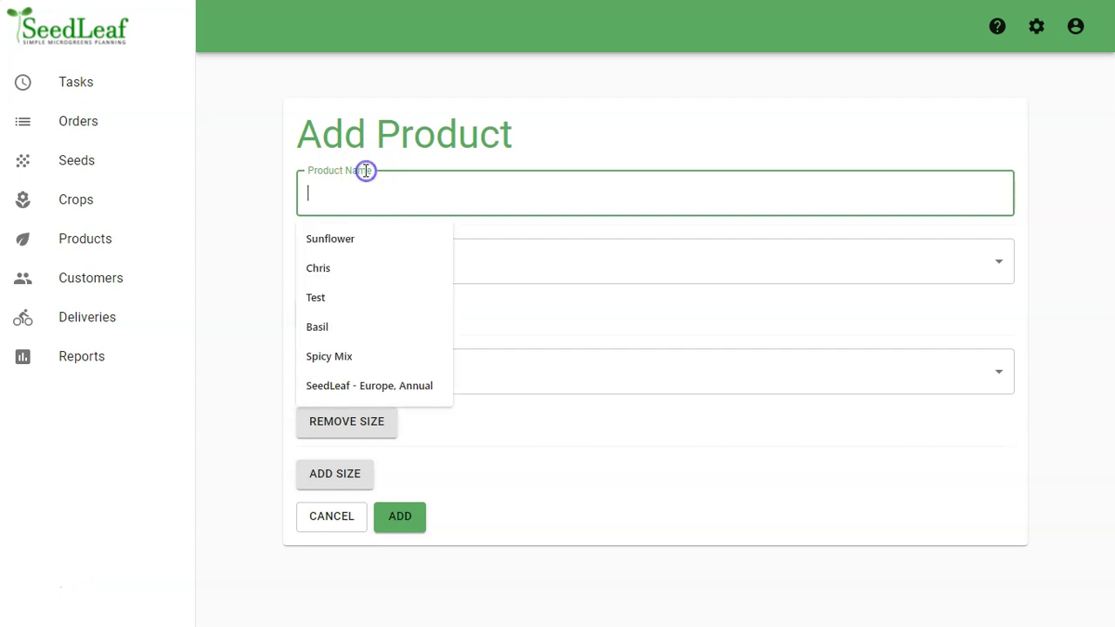
text(Basil)
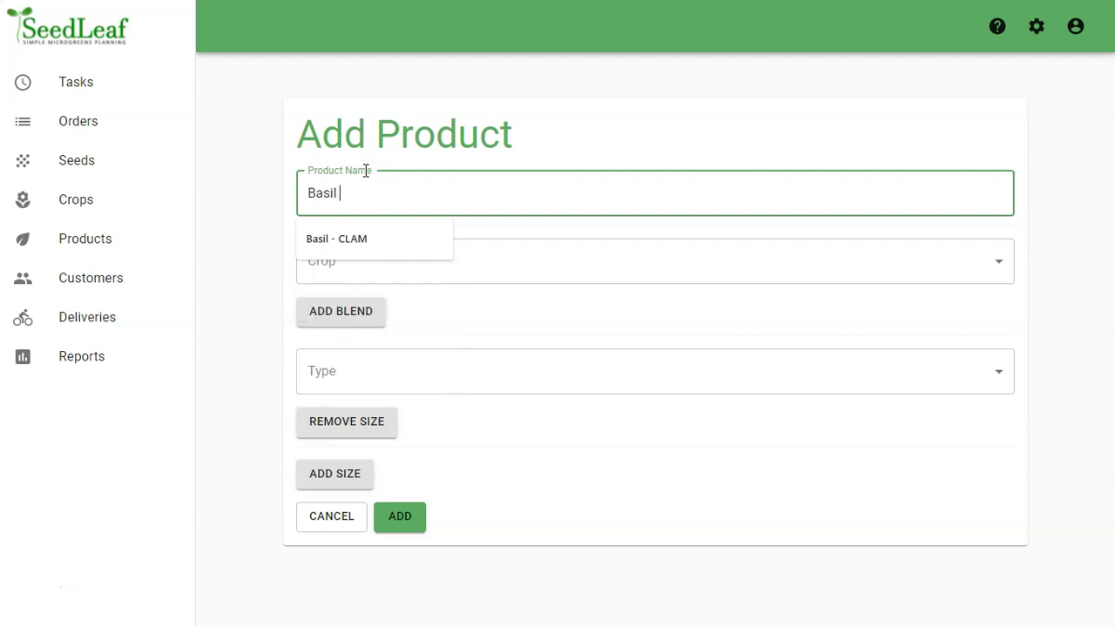
text( - Thai)
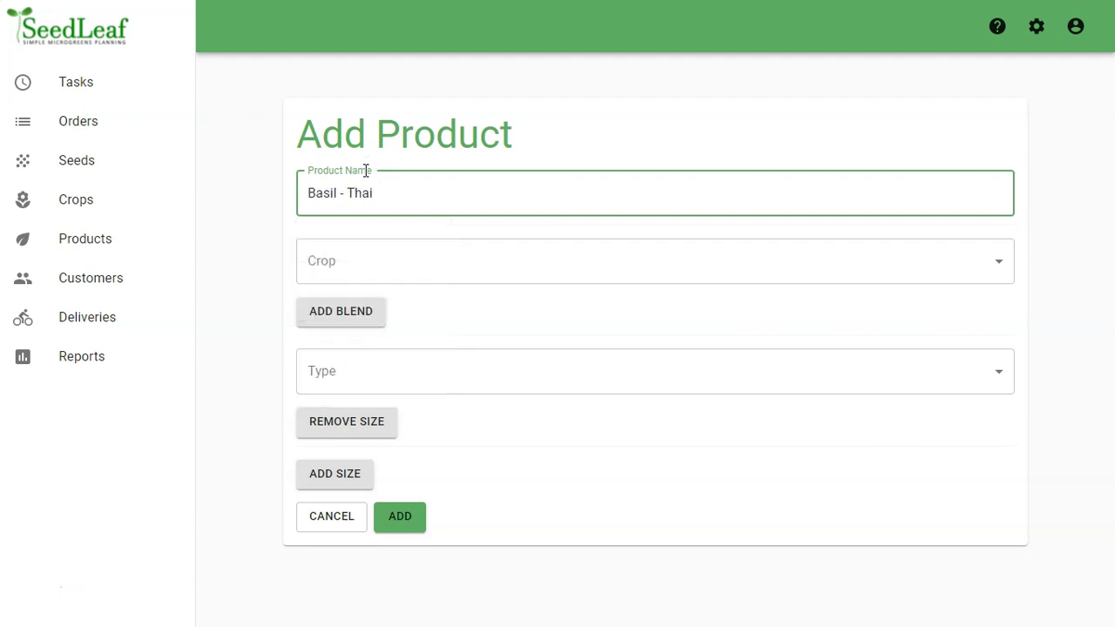
text( - CLAM)
Assign the crop "Basil - Thai - 1020 CUT" to the new product
click(376, 273)
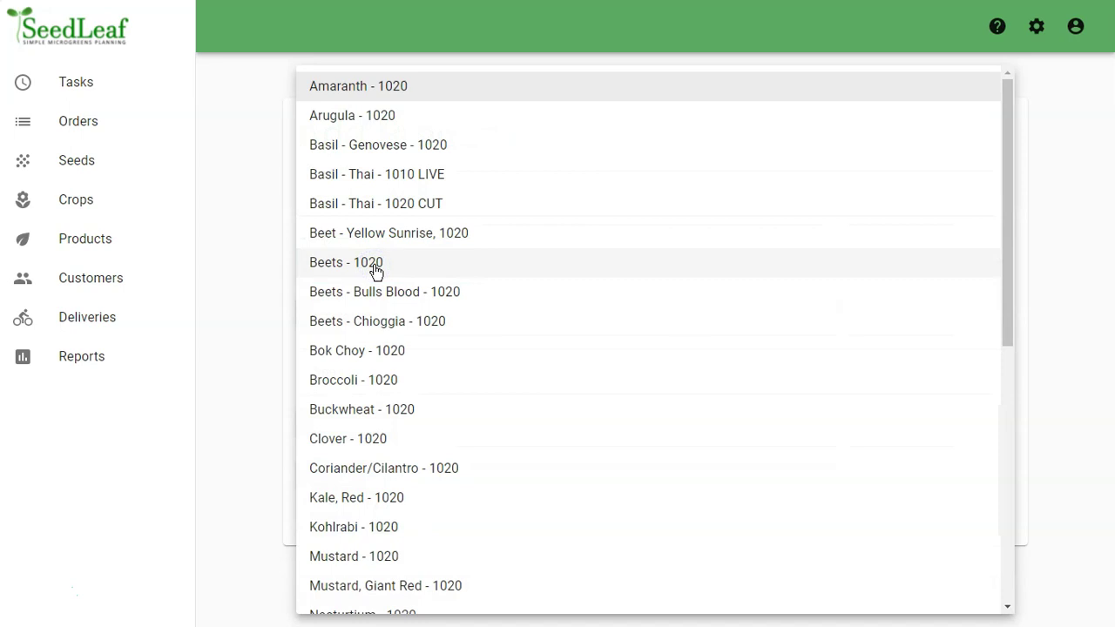
click(333, 209)
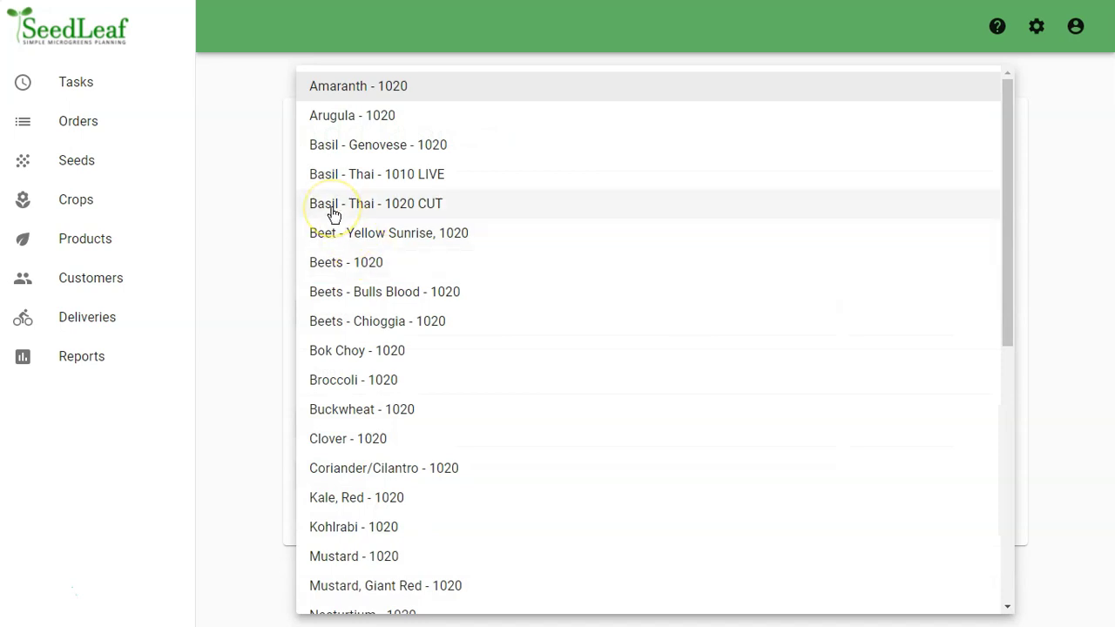
click(409, 215)
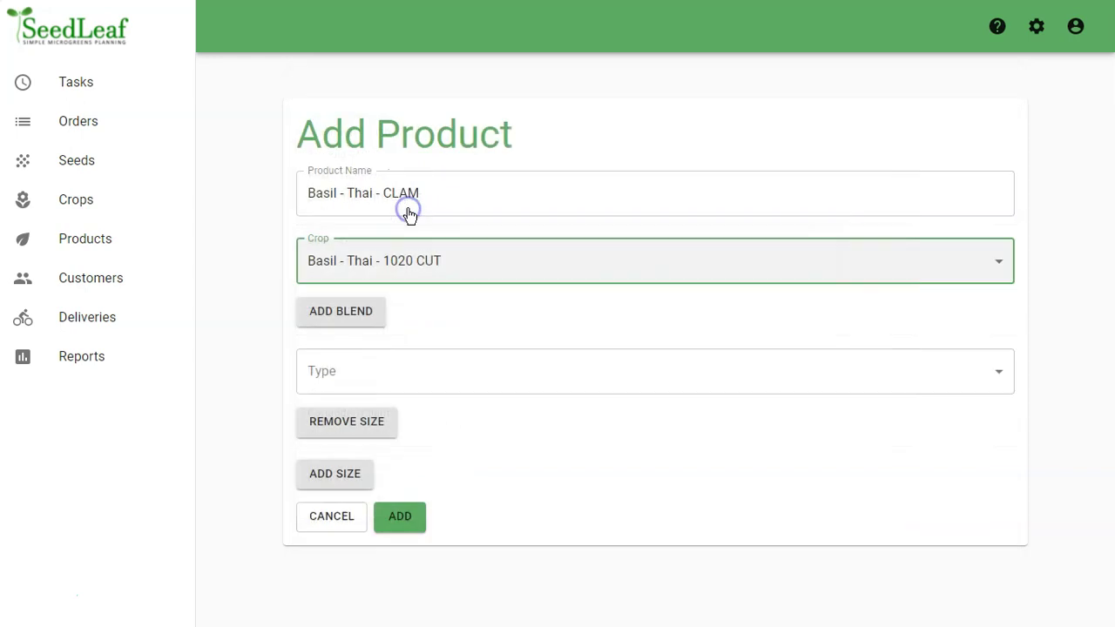
click(346, 315)
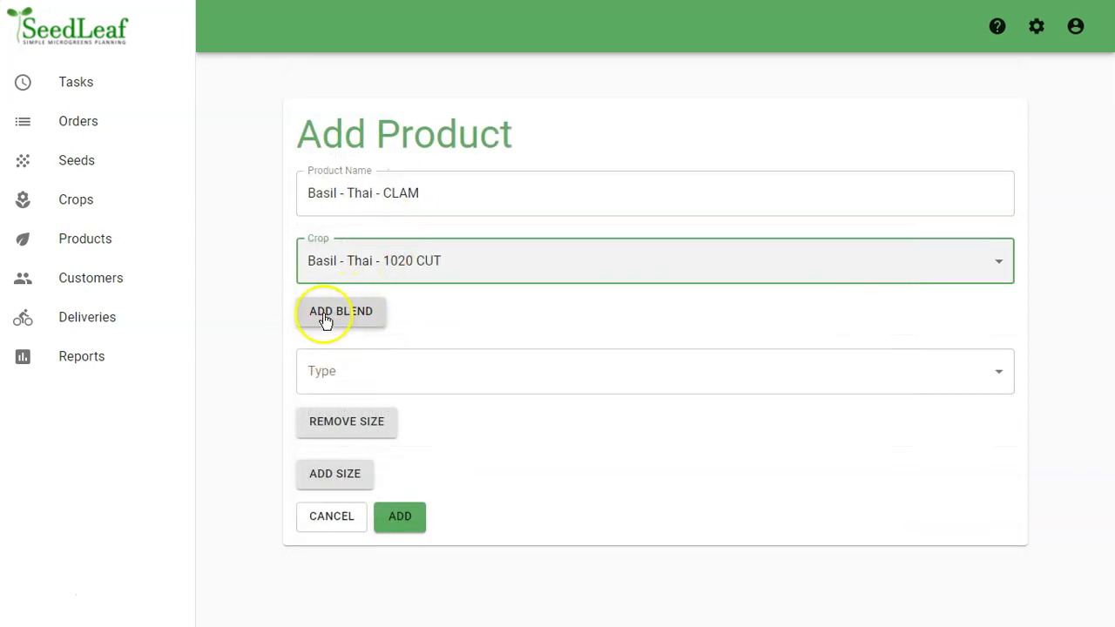
Define the first size as Cut, Small, with a weight of 40 g and a price of CA$6
click(344, 371)
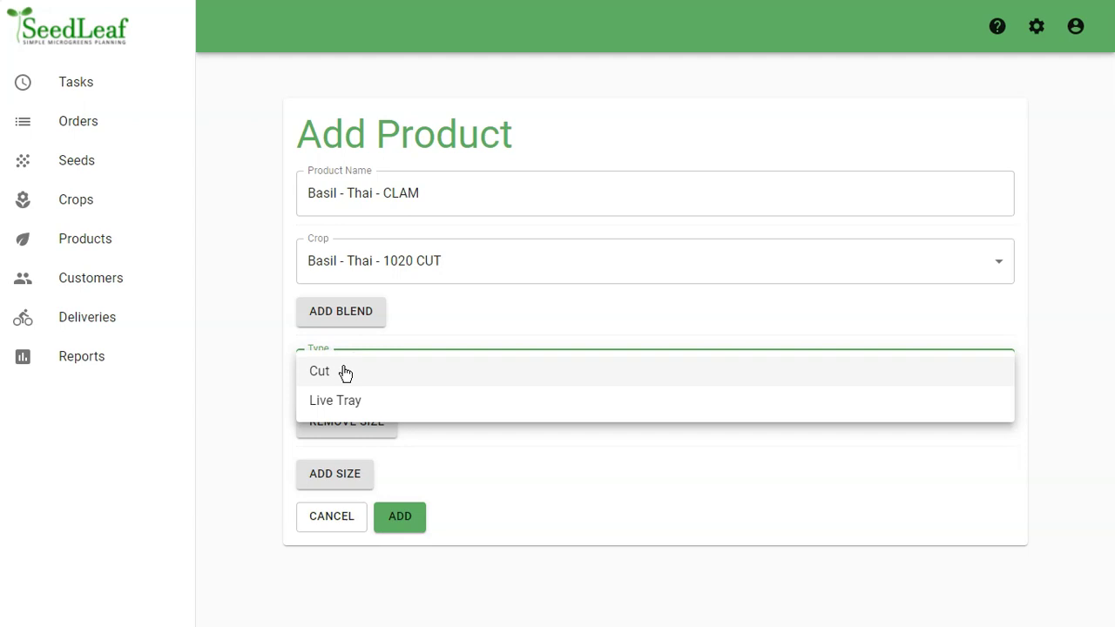
click(345, 371)
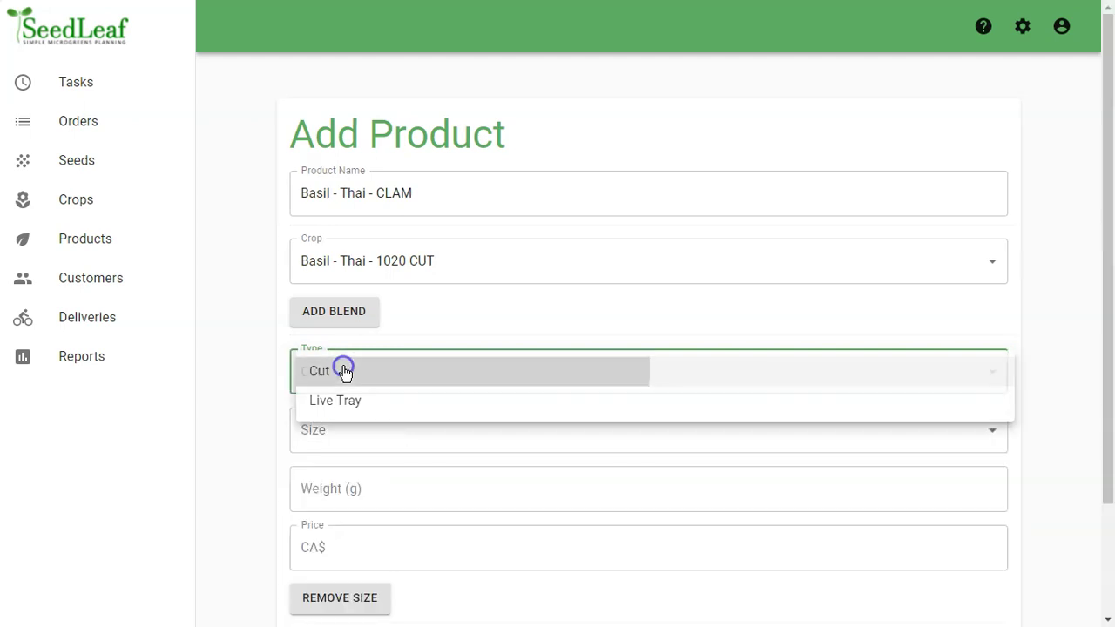
click(356, 432)
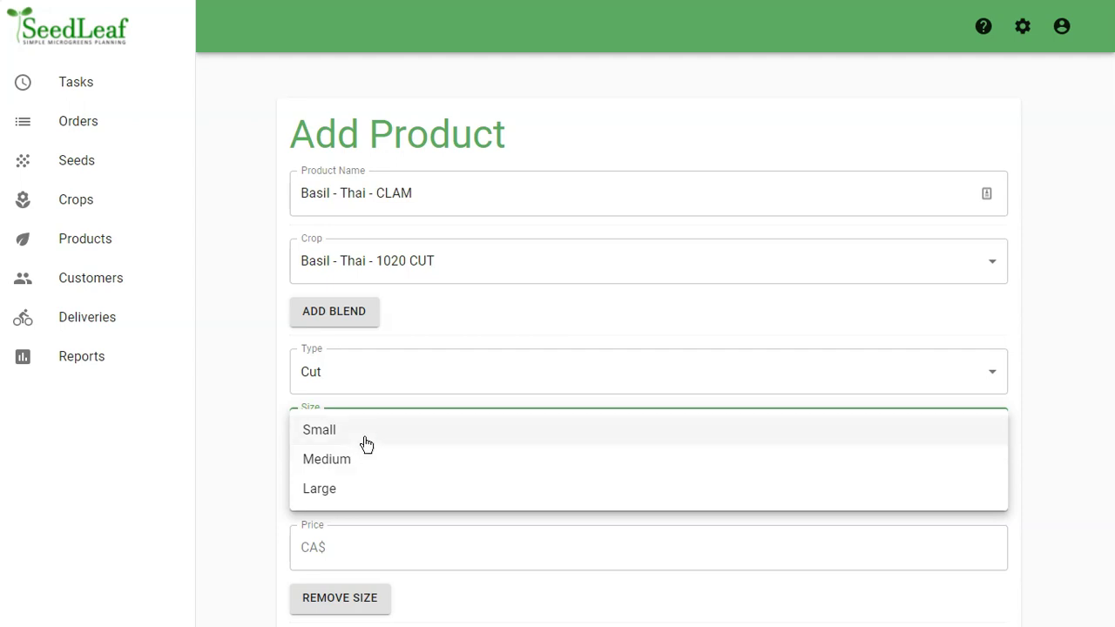
click(365, 440)
scroll(433, 431, down, 1)
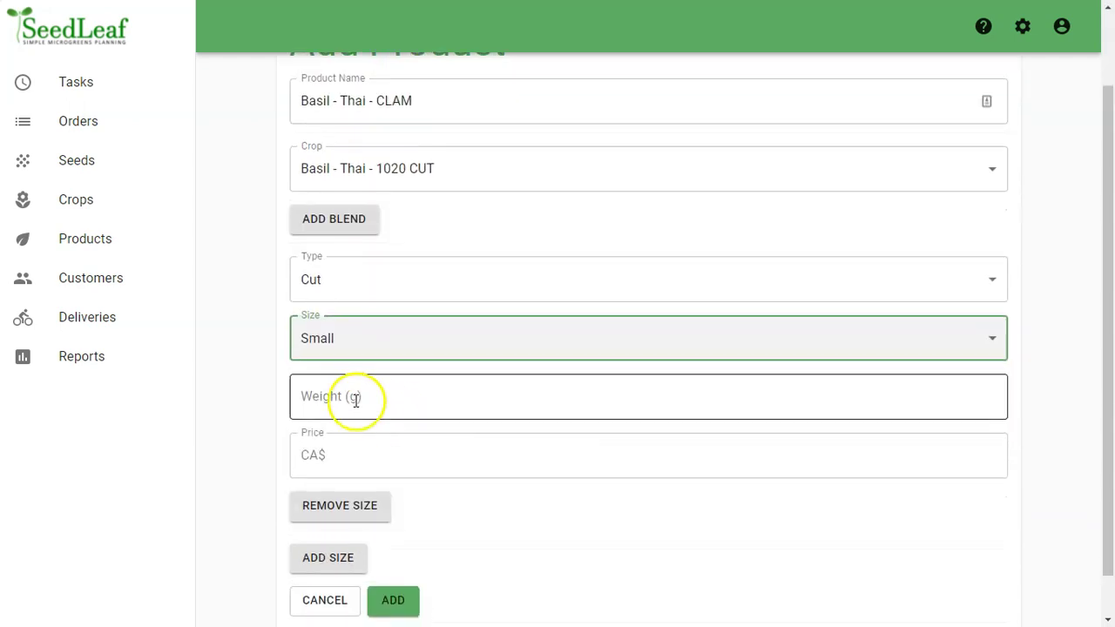
click(351, 397)
text(40)
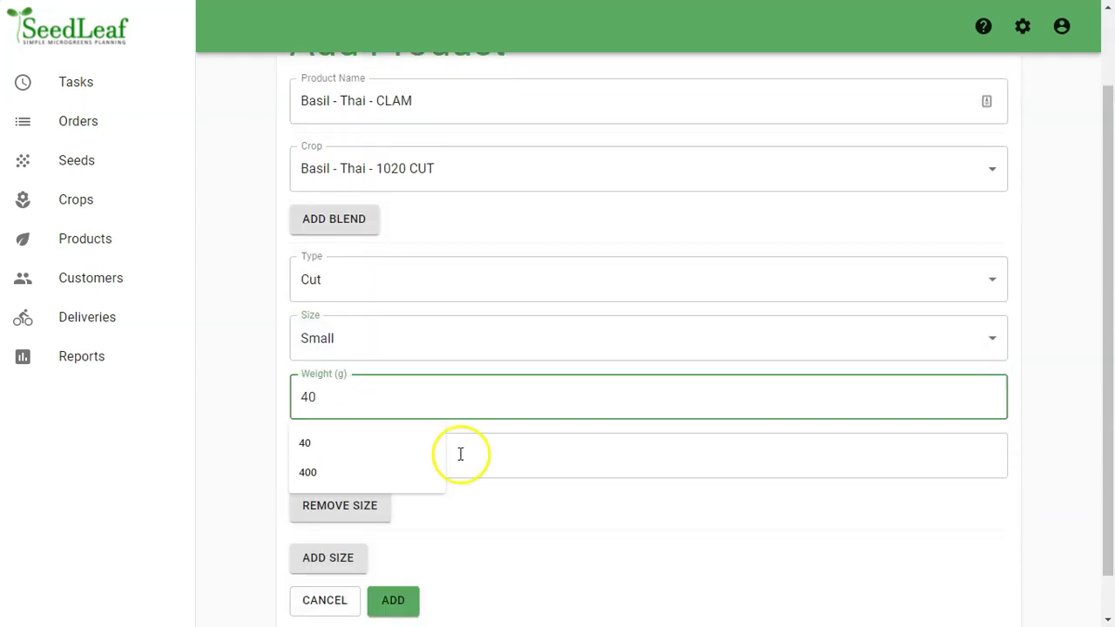
click(500, 467)
text(6)
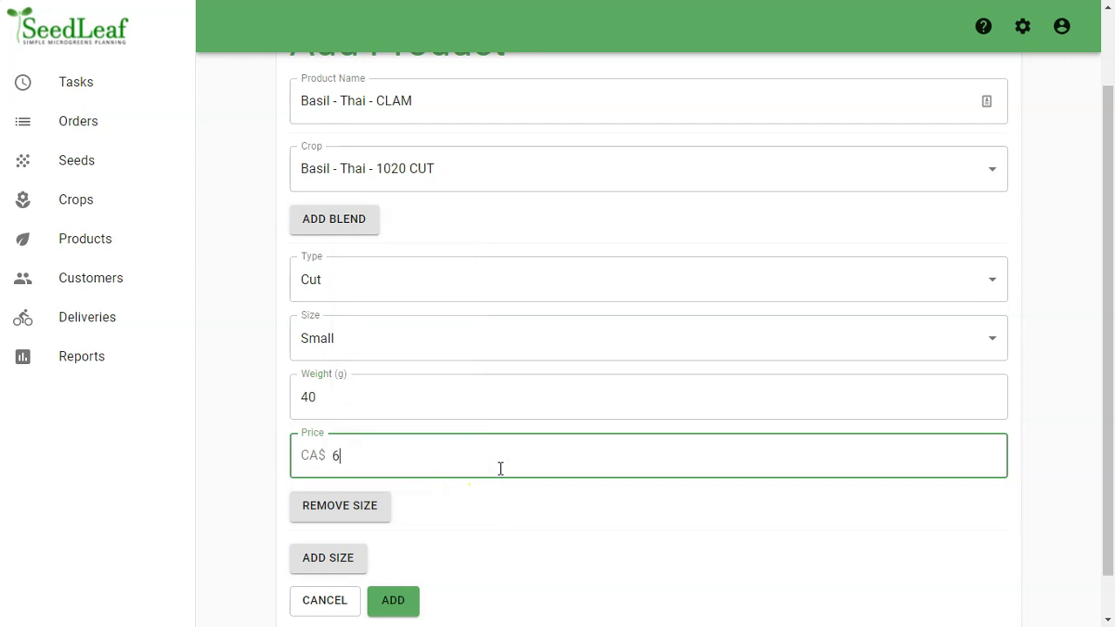
Add a second size as Cut, Medium, with a weight of 80 g and a price of CA$10
scroll(500, 467, down, 1)
click(337, 514)
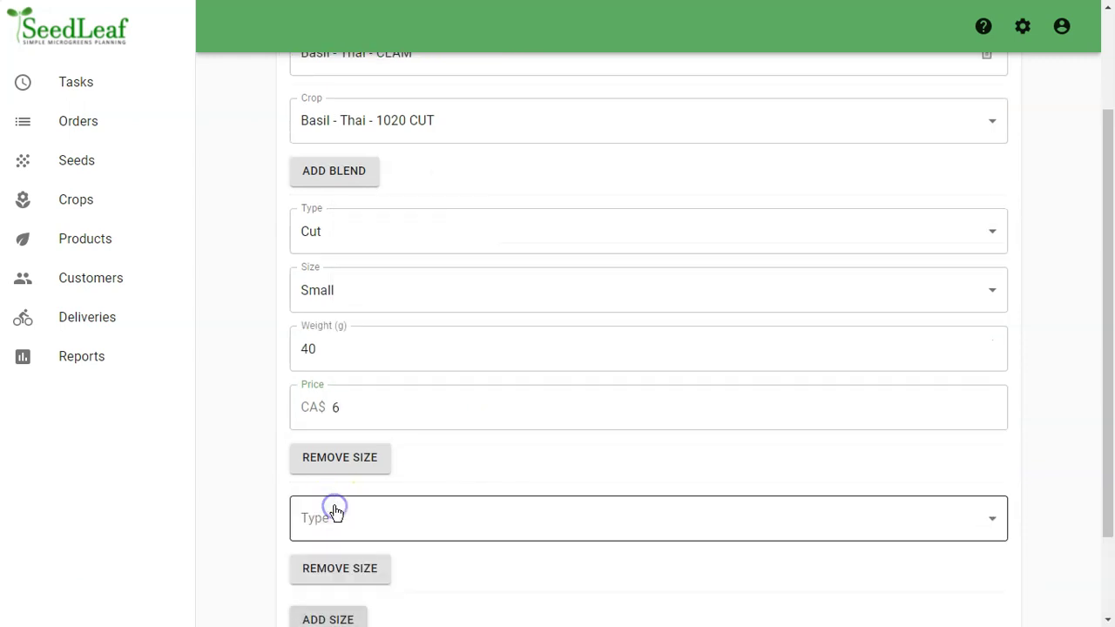
scroll(336, 514, down, 2)
click(360, 409)
click(352, 409)
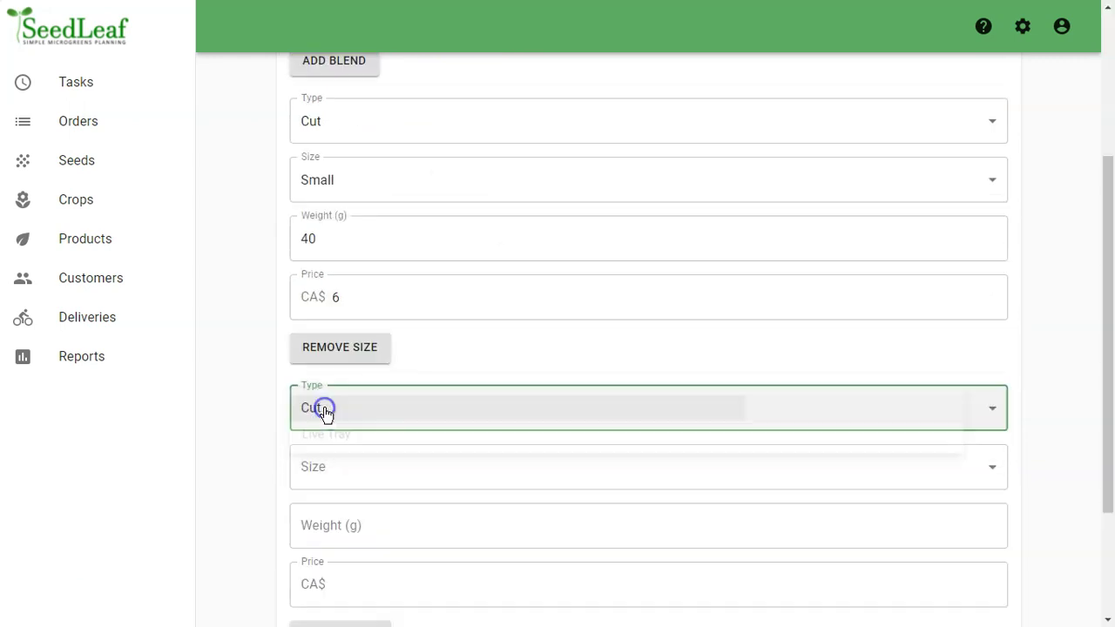
scroll(323, 411, down, 2)
click(348, 291)
click(337, 321)
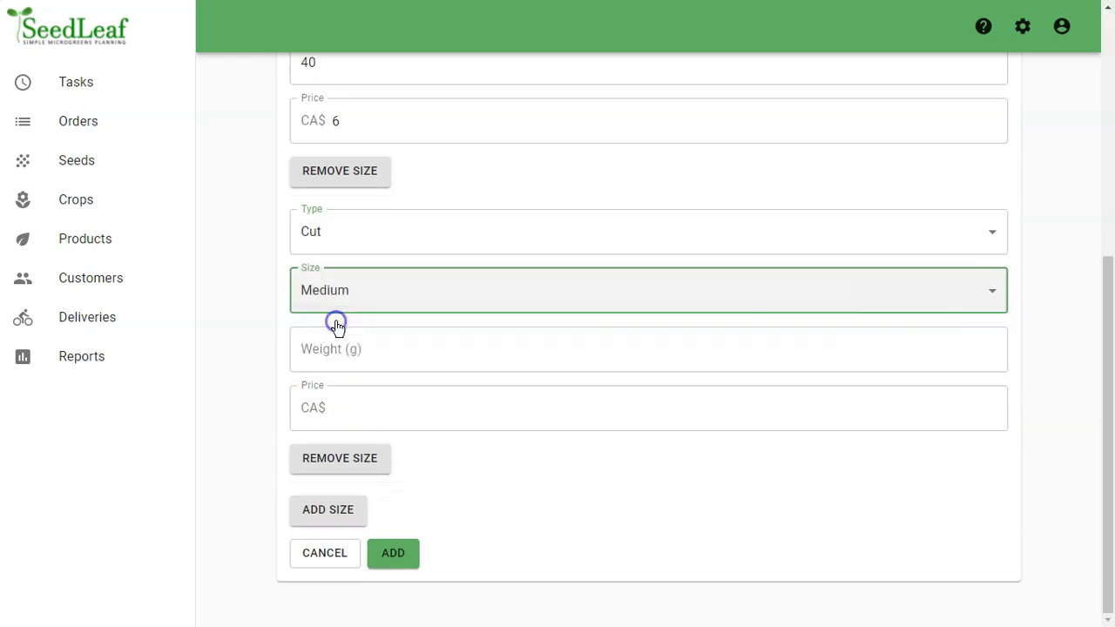
click(343, 346)
text(80)
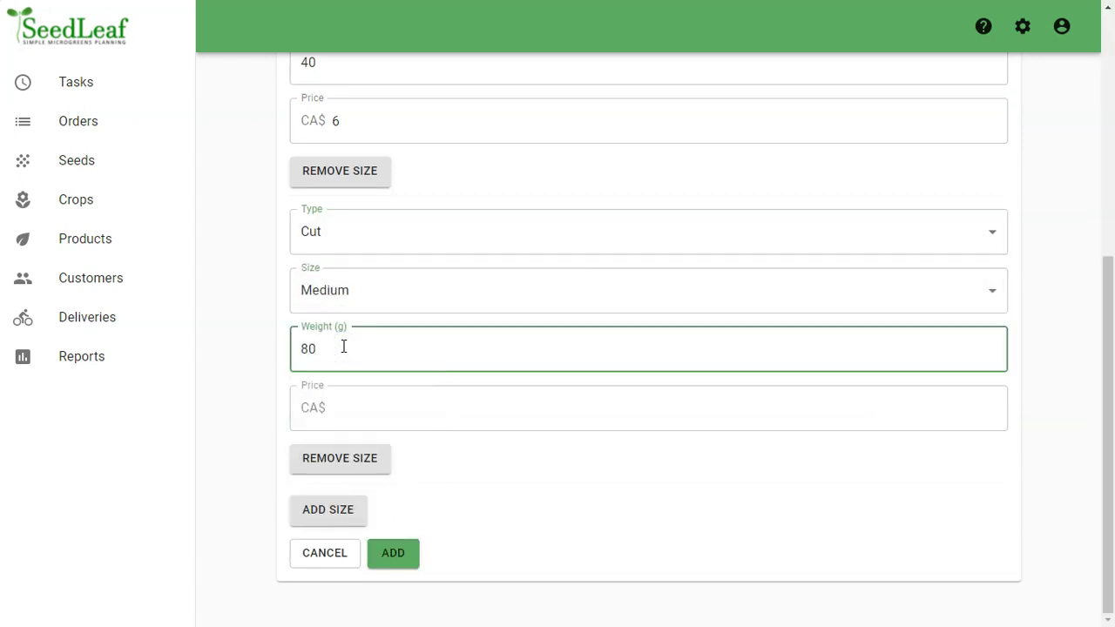
click(336, 406)
text(10)
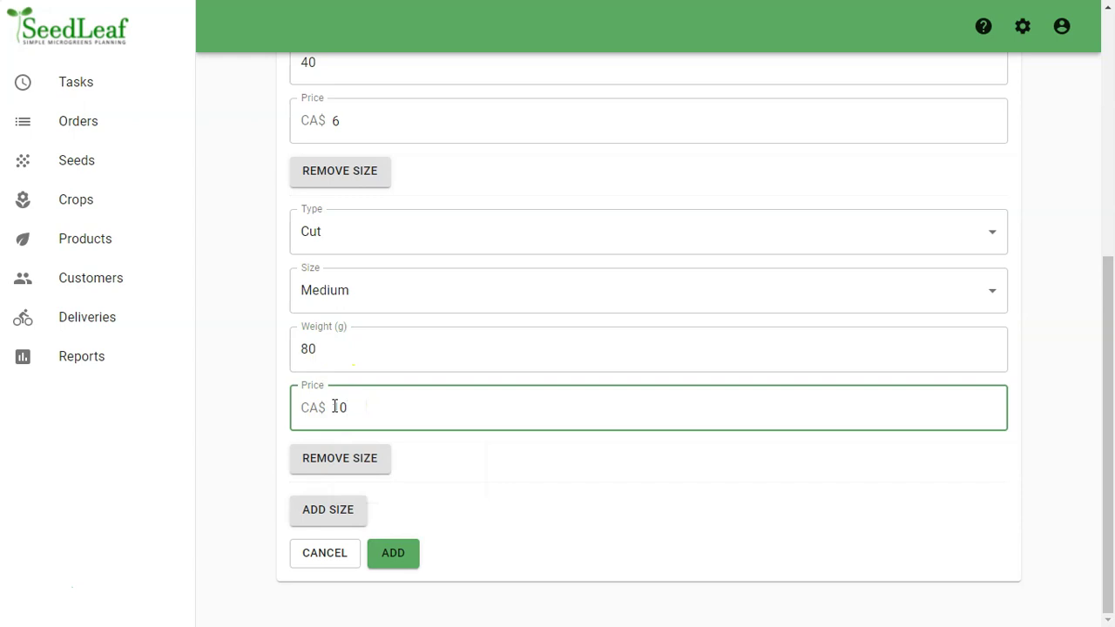
Add a third size as Cut, Large, with a weight of 150 g and a price of CA$18
click(323, 509)
scroll(322, 514, down, 2)
click(347, 408)
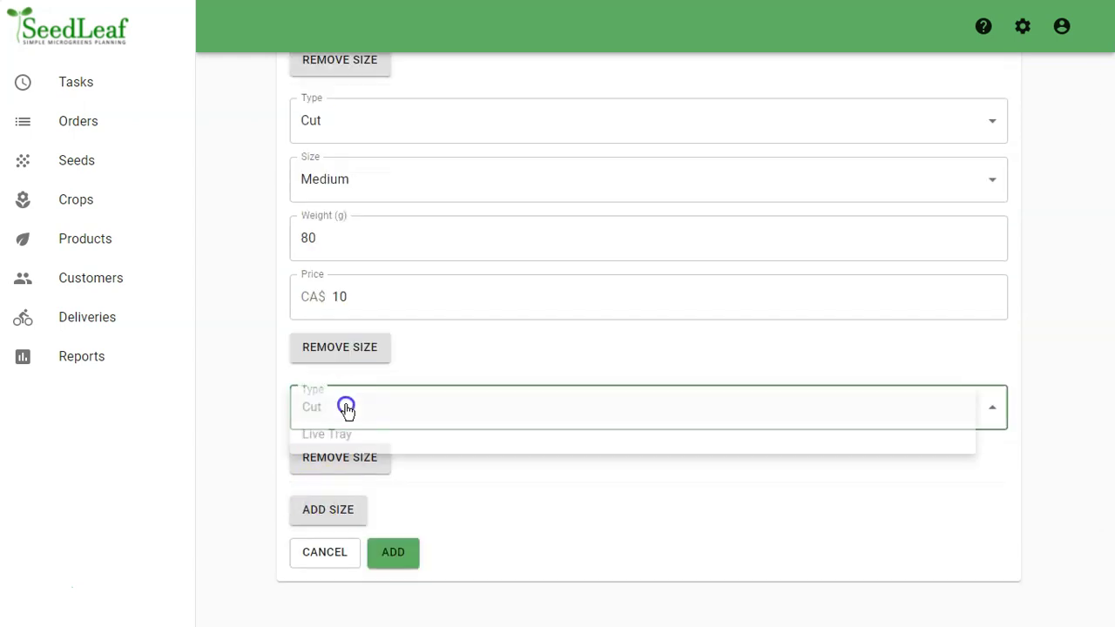
click(335, 407)
scroll(331, 411, down, 2)
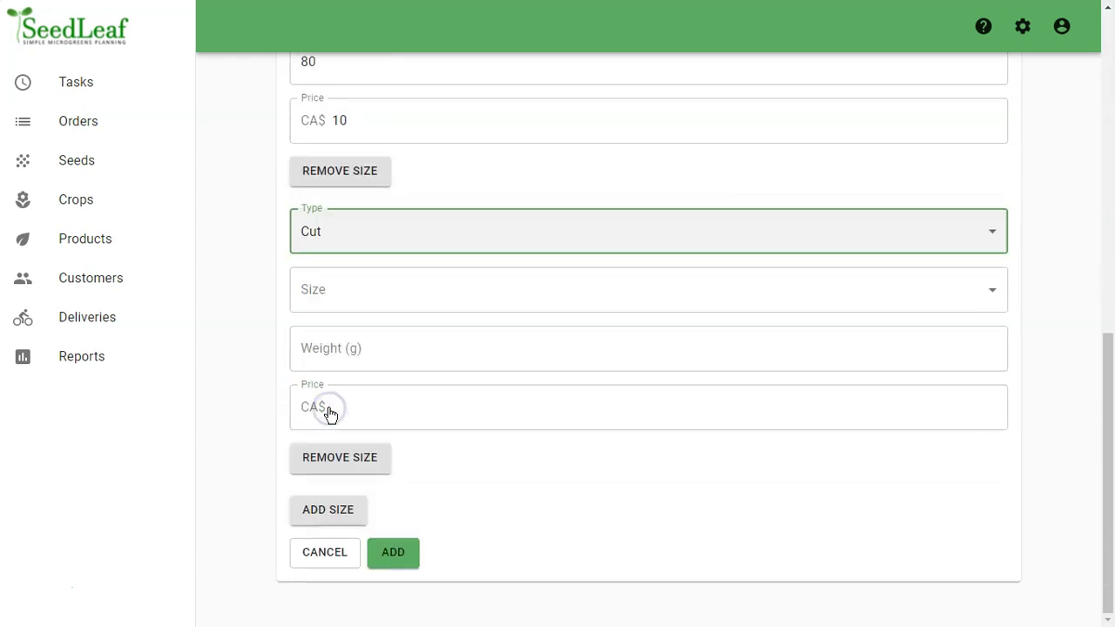
click(356, 290)
click(345, 348)
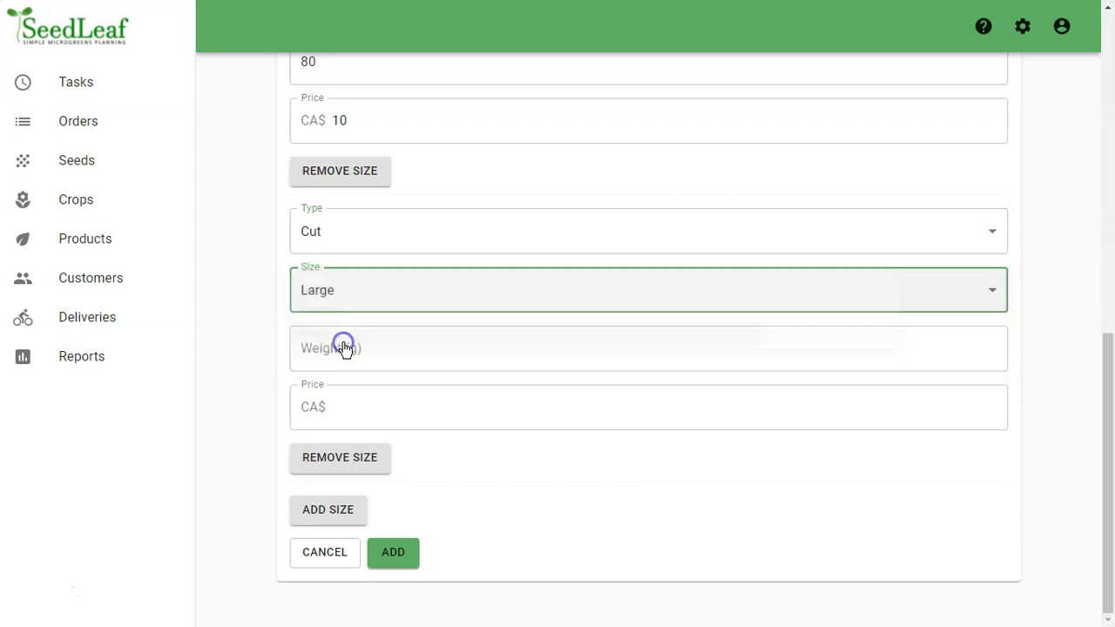
click(349, 348)
text(15)
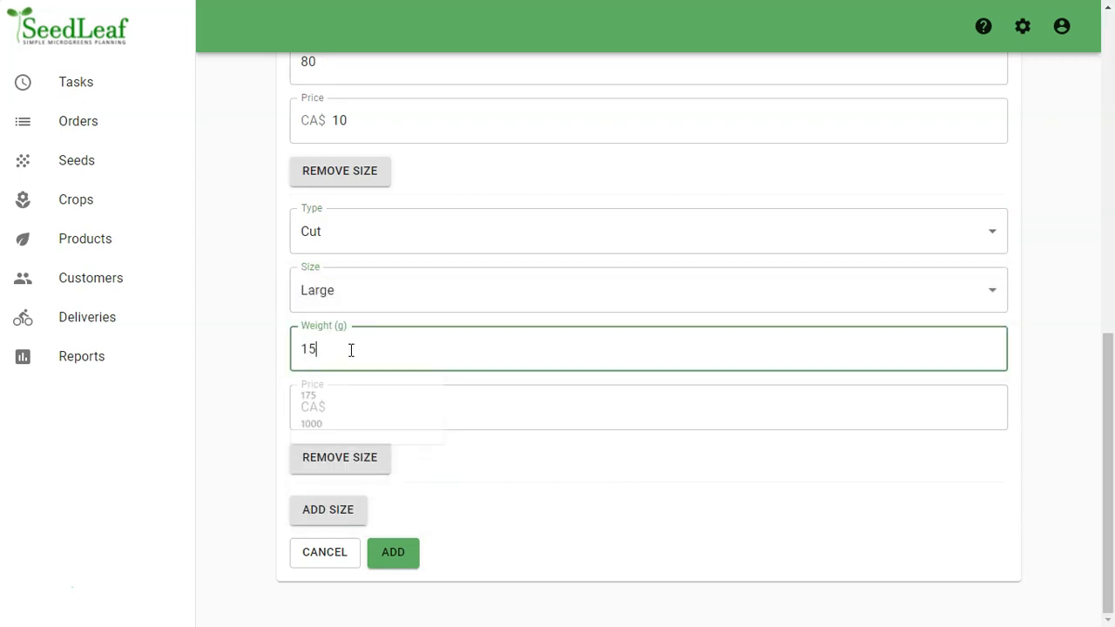
text(0)
scroll(369, 410, up, 2)
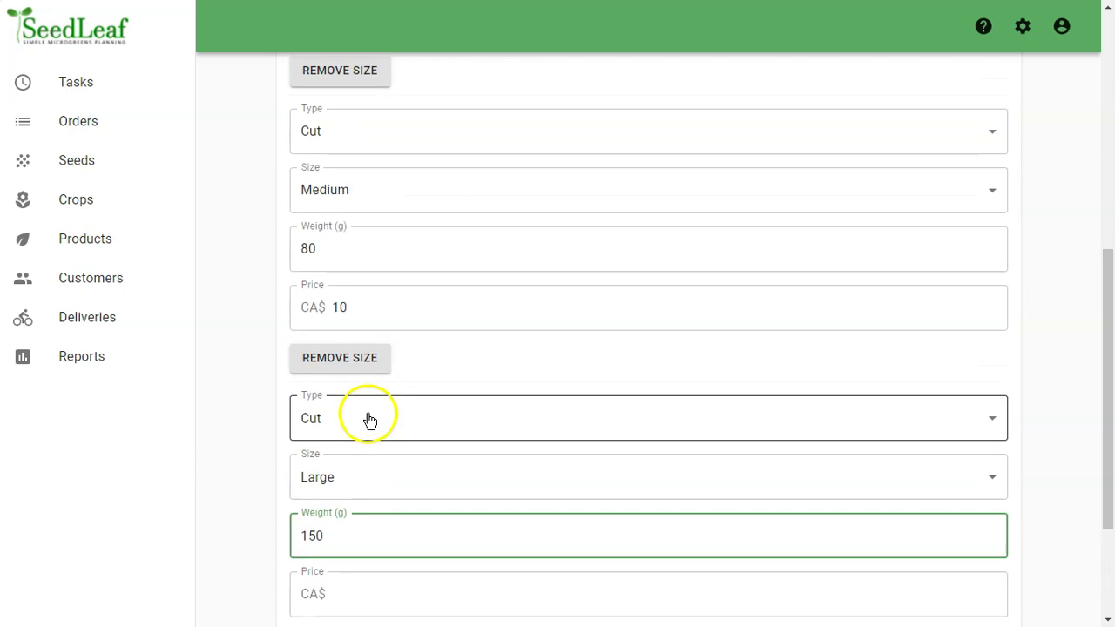
scroll(370, 421, down, 2)
click(344, 403)
text(15)
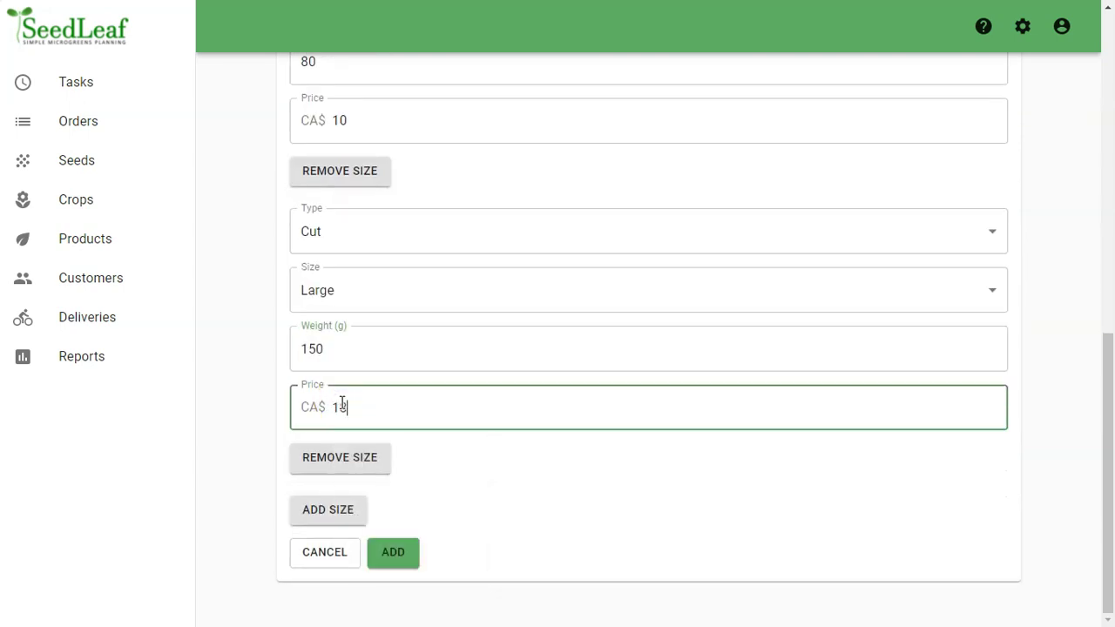
Add a fourth size of type Live Tray priced at CA$18 and save the product
click(328, 507)
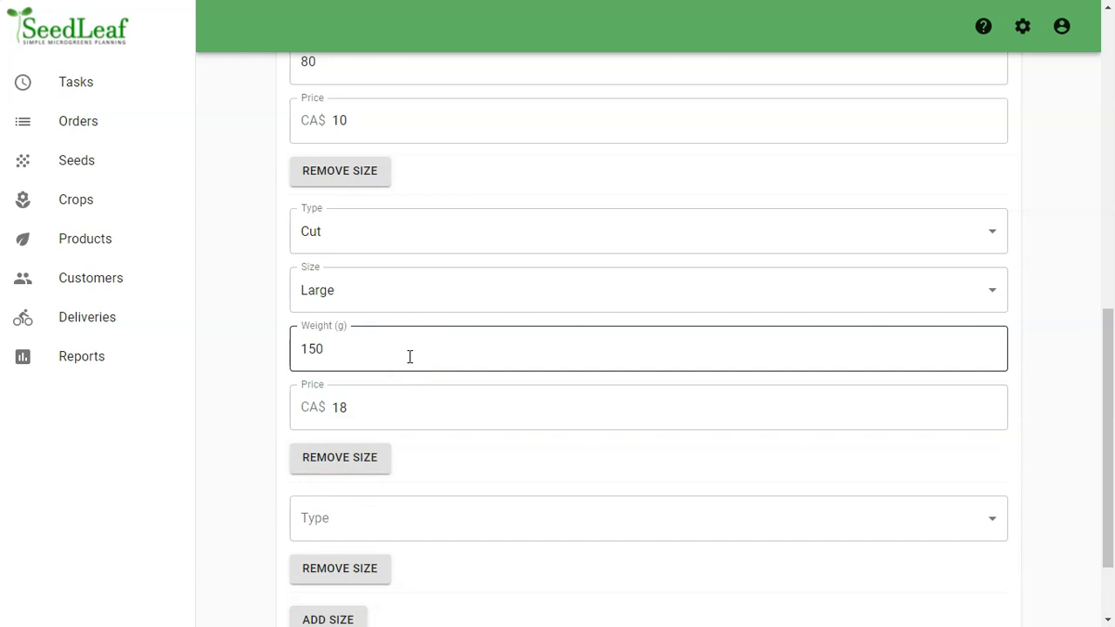
click(409, 406)
scroll(411, 407, down, 2)
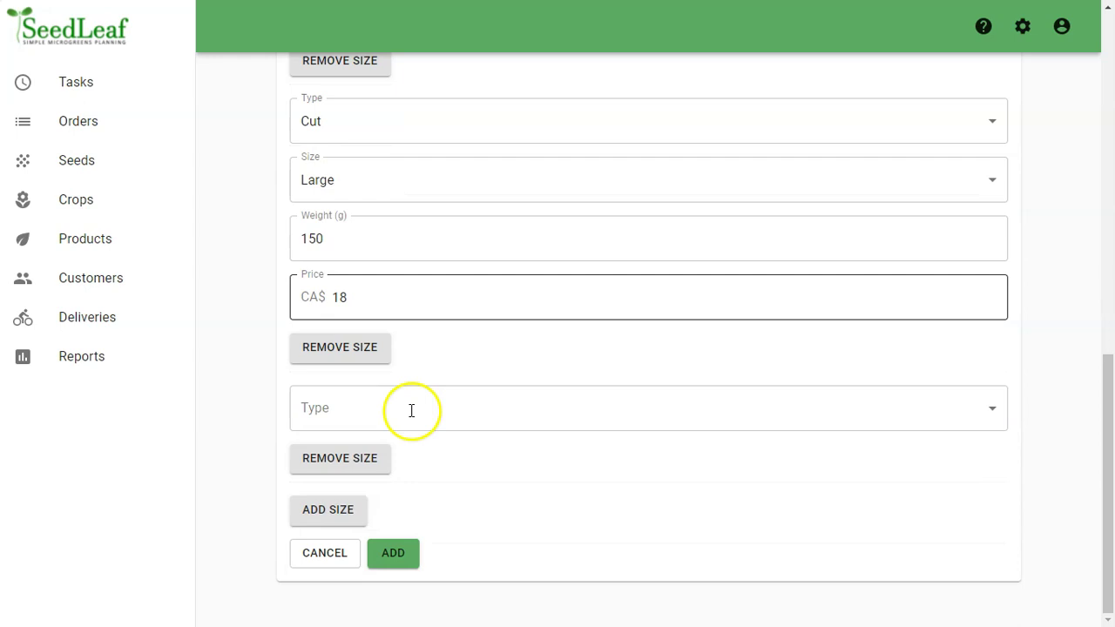
click(351, 410)
click(340, 437)
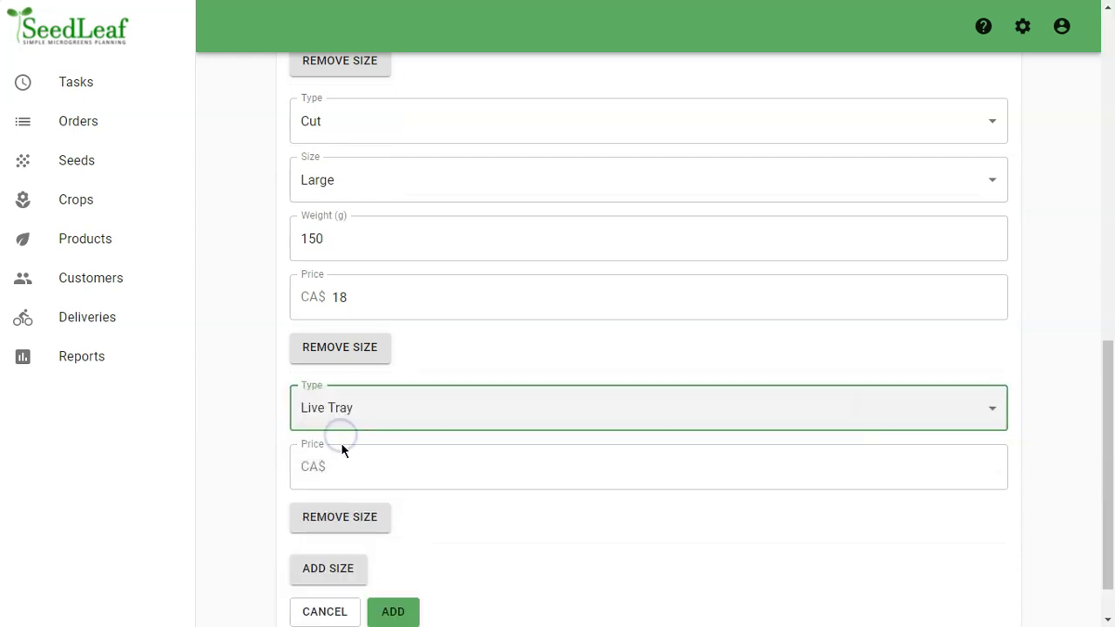
click(343, 454)
text(18)
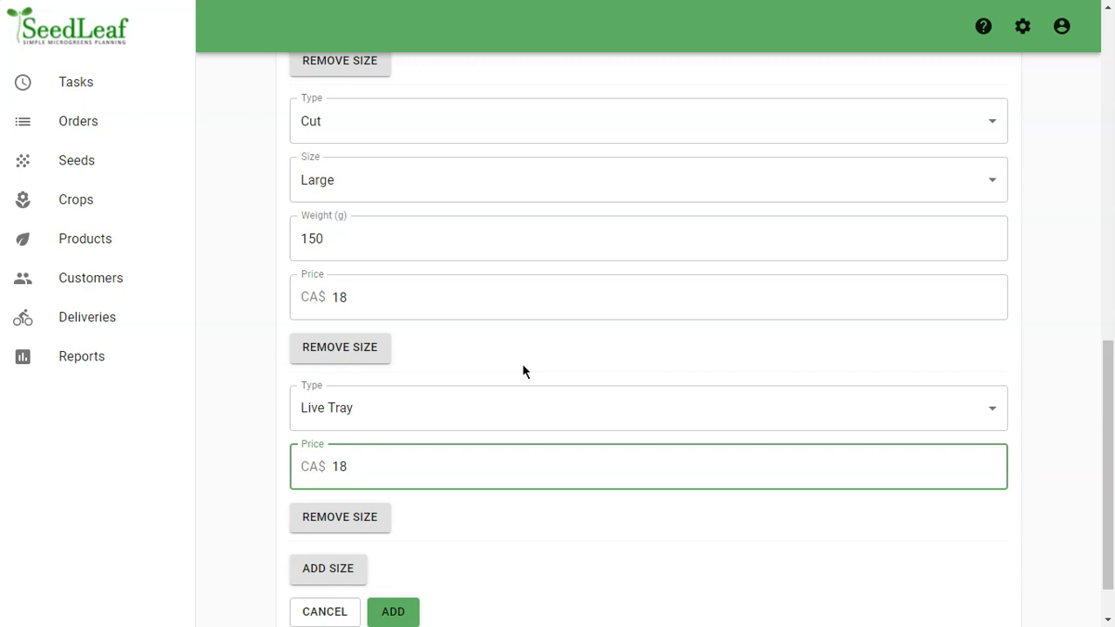
scroll(522, 366, down, 1)
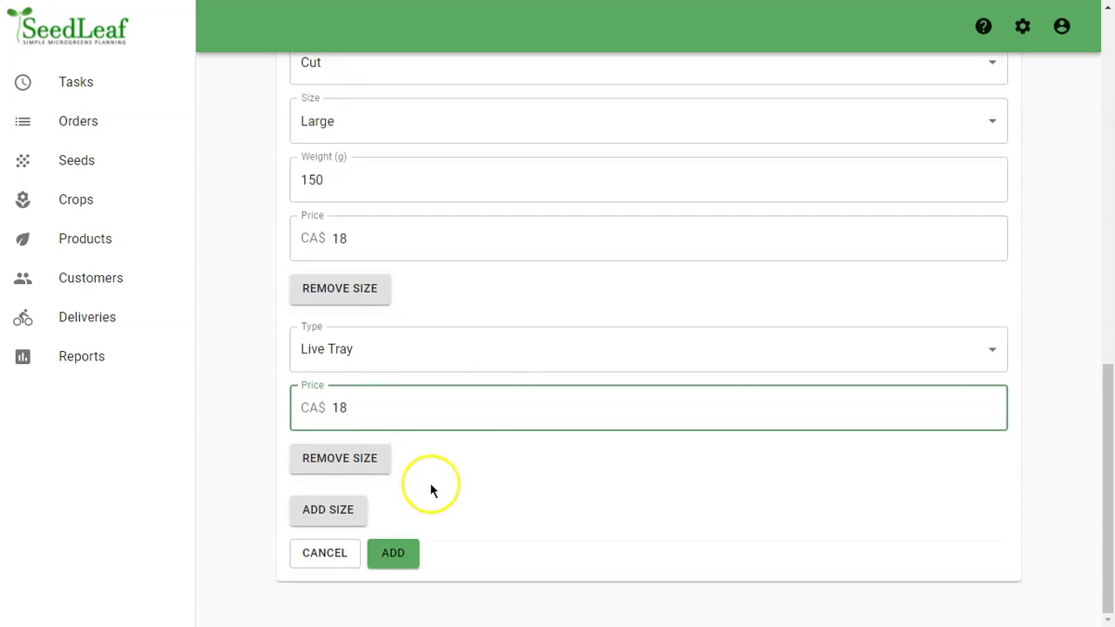
click(401, 555)
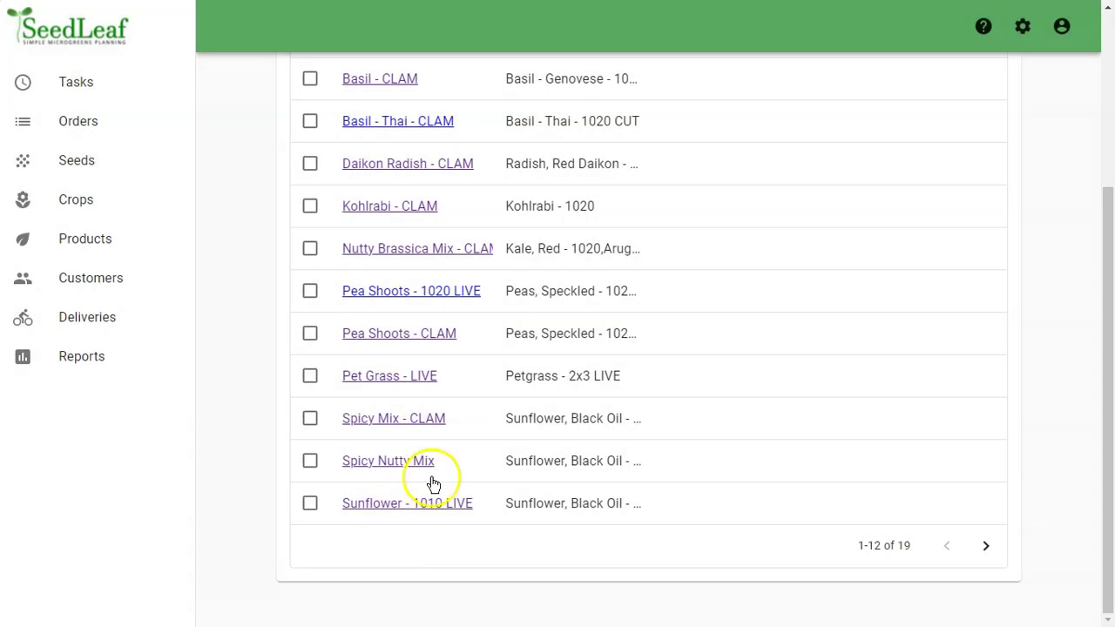
Create a new product named Basil - Thai - 1010 LIVE and assign it the Basil - Thai - 1010 LIVE crop
scroll(462, 398, up, 3)
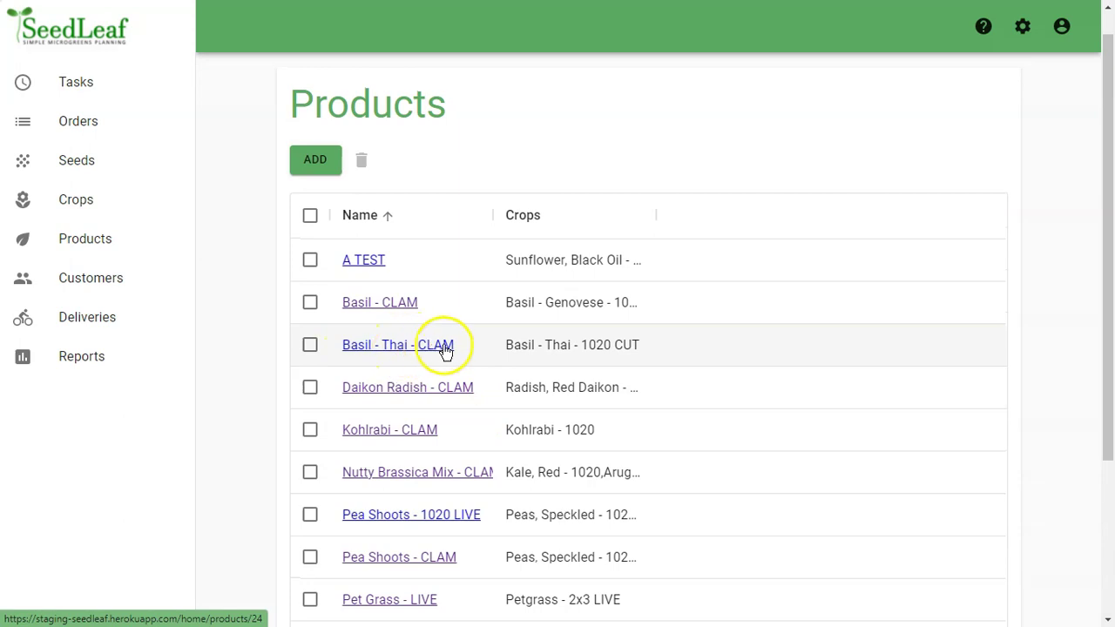
click(439, 352)
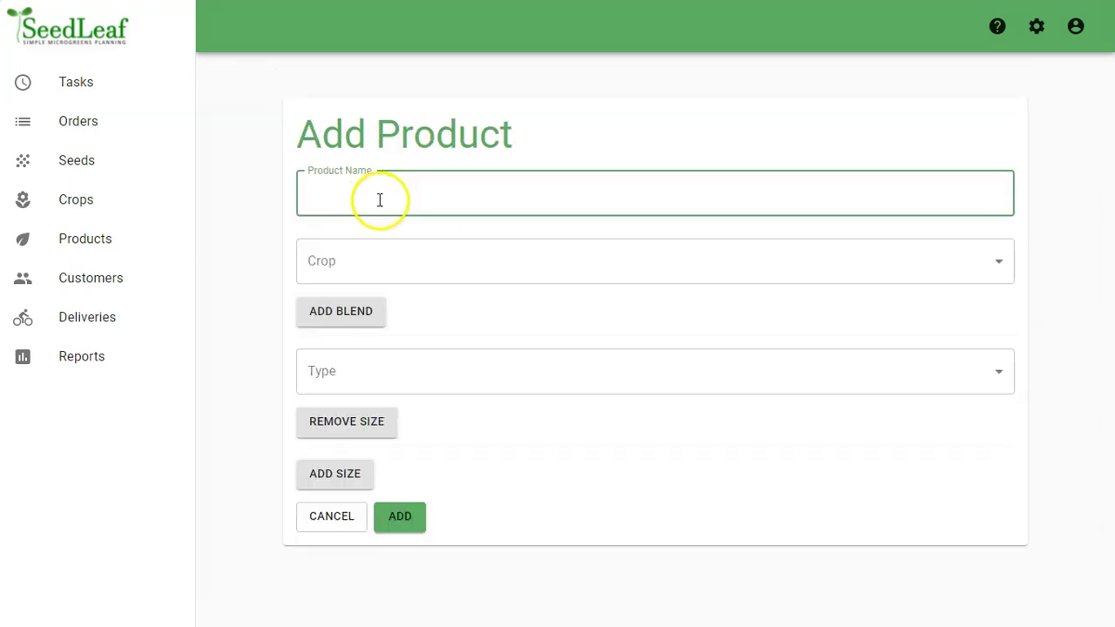
click(382, 200)
text(T)
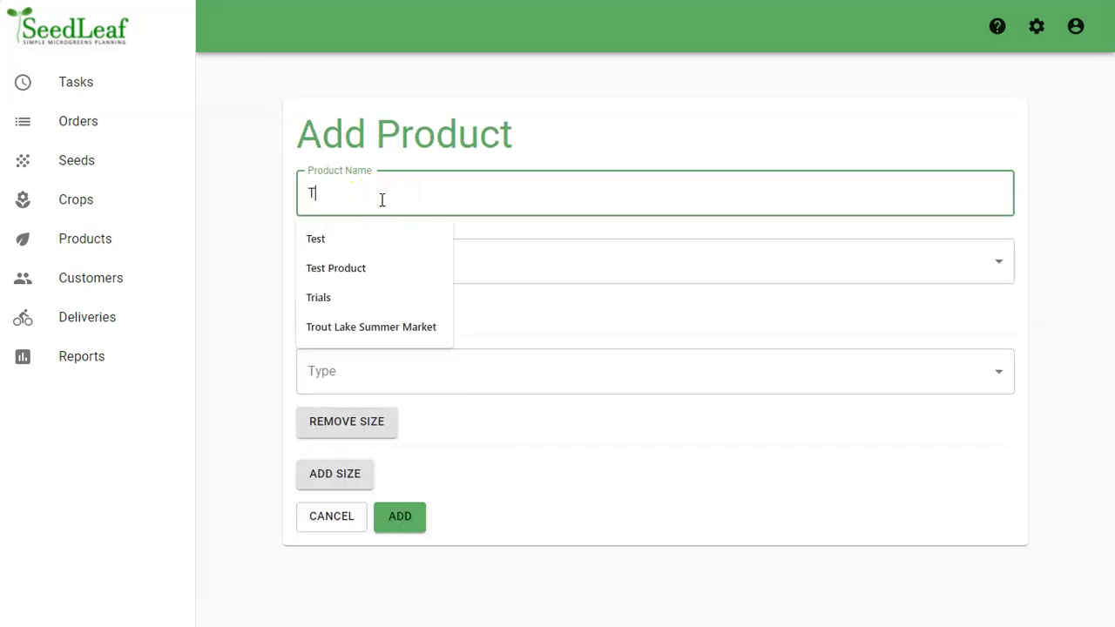
key(BackSpace)
text(Baisl)
key(BackSpace)
key(BackSpace)
key(BackSpace)
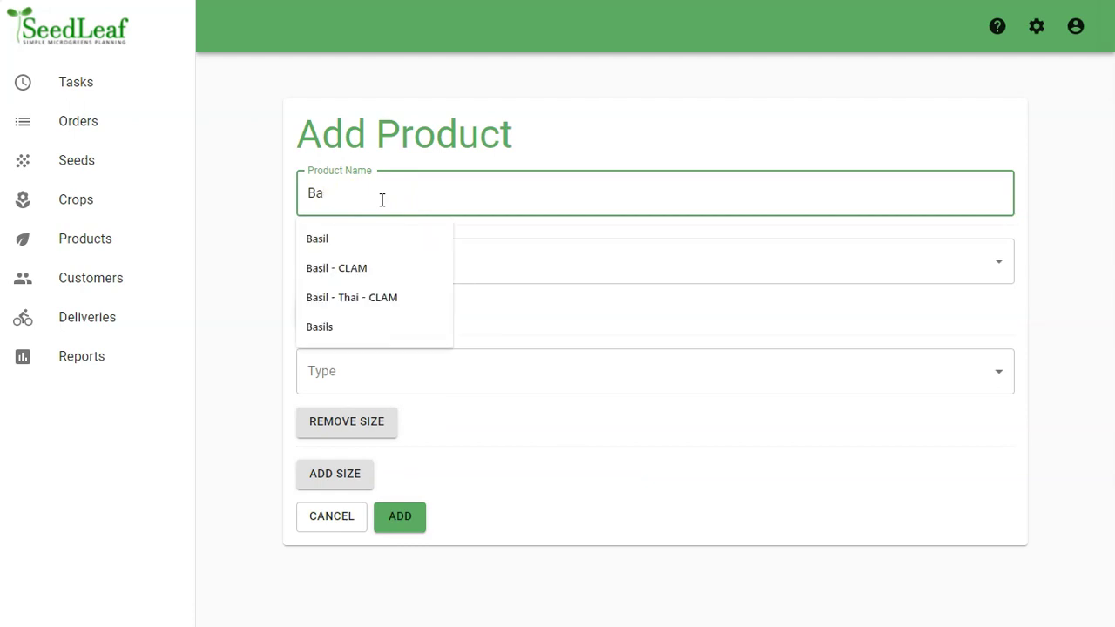
key(BackSpace)
text(asil - Thai)
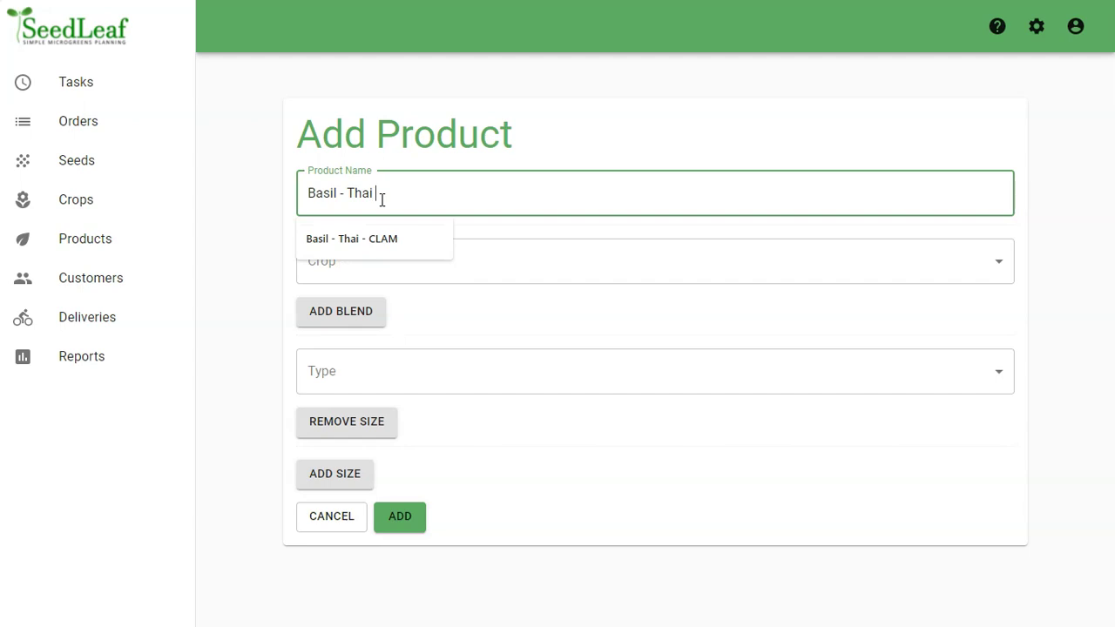
text( - 1010 )
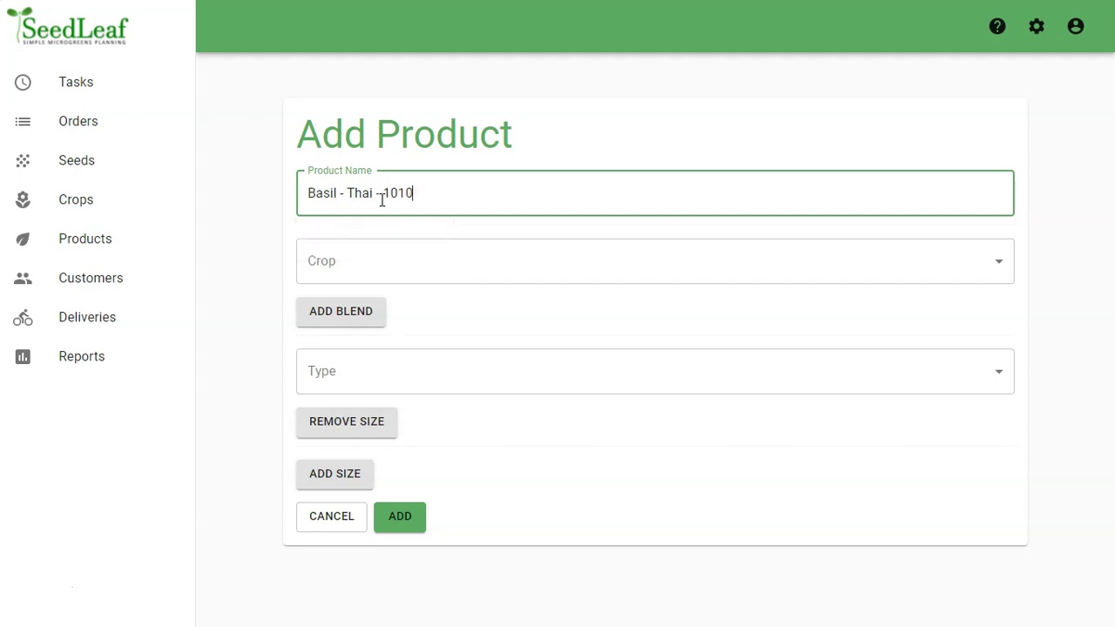
text(LIVE)
click(380, 206)
click(340, 282)
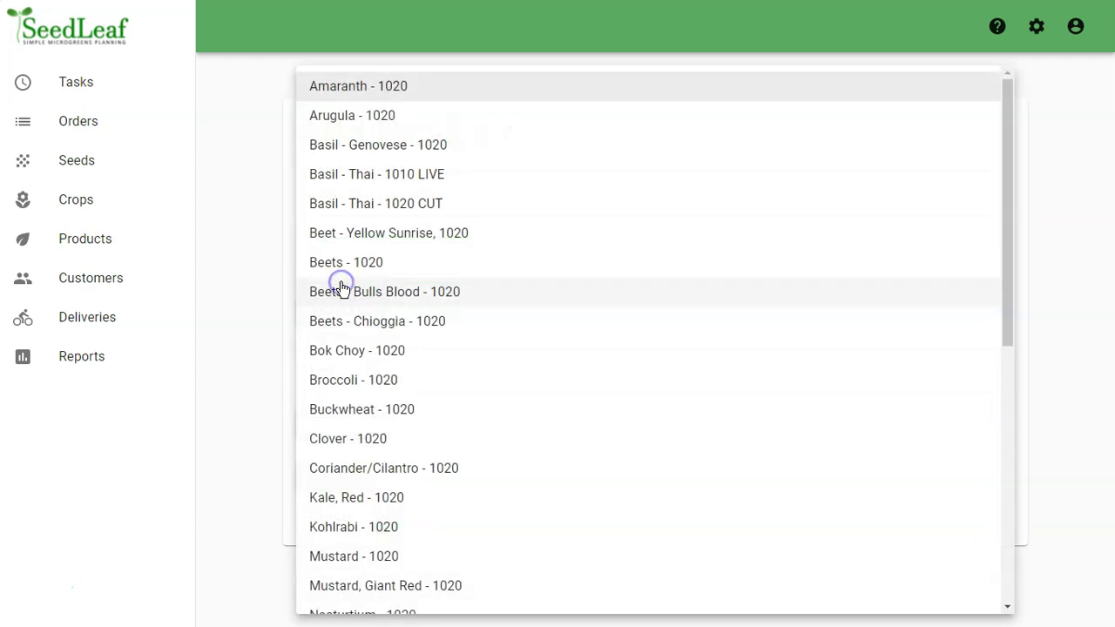
click(380, 184)
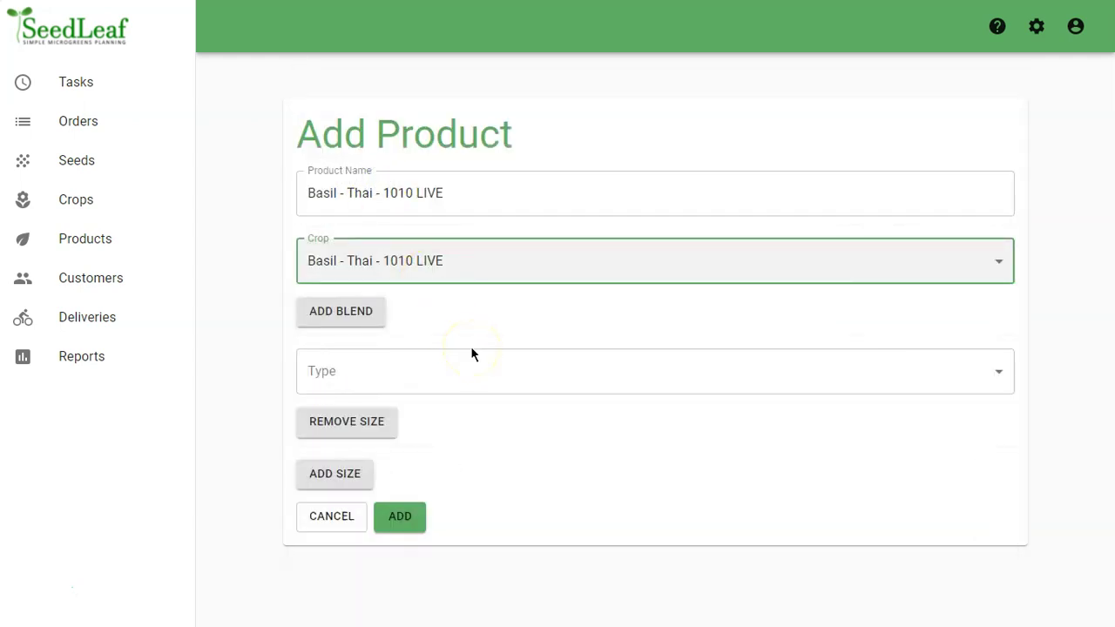
Define the product's size as type Live Tray with a price of CA$10
click(340, 363)
click(348, 398)
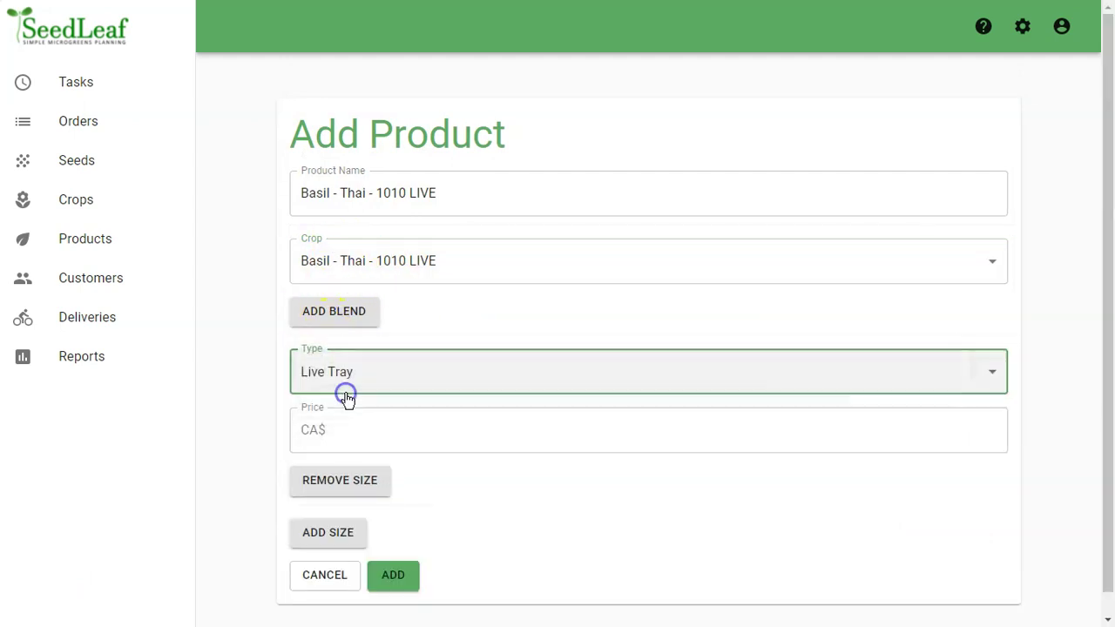
click(351, 425)
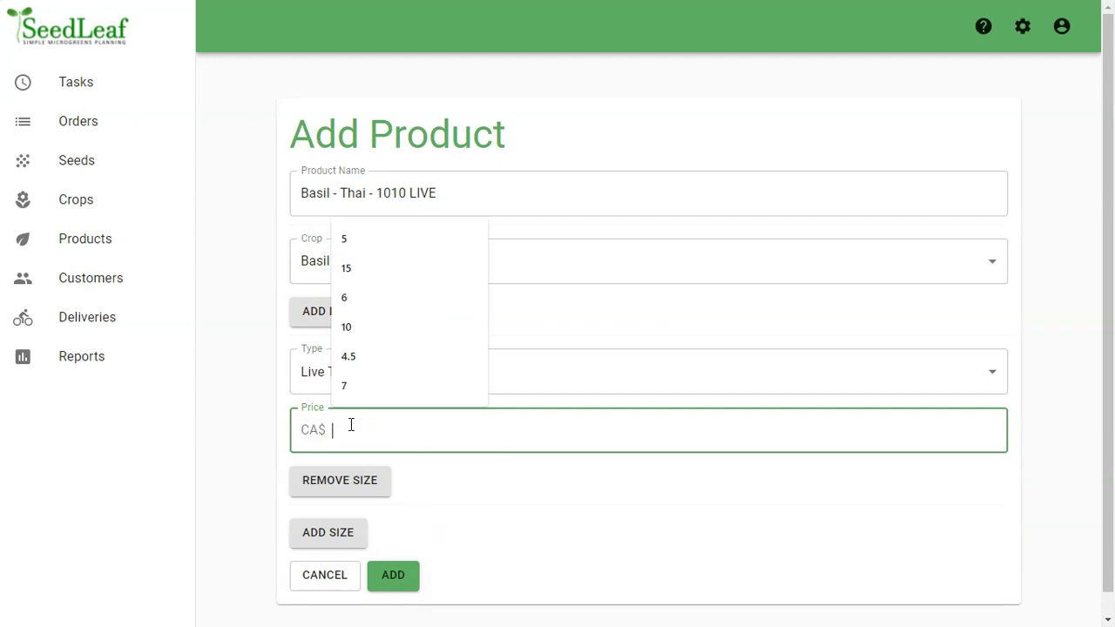
text(10)
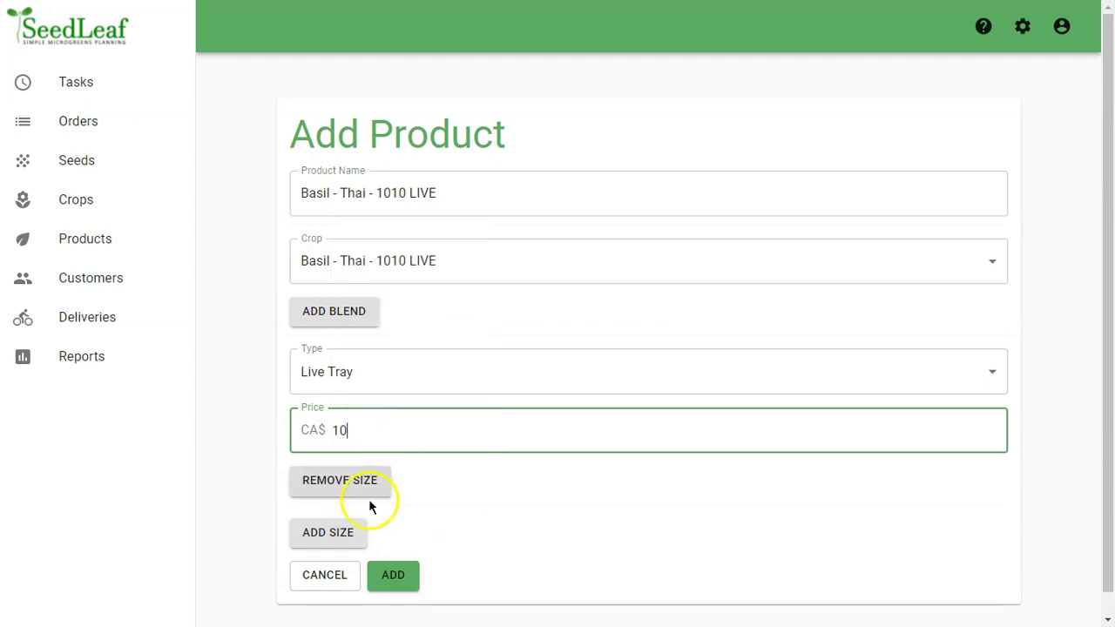
click(341, 530)
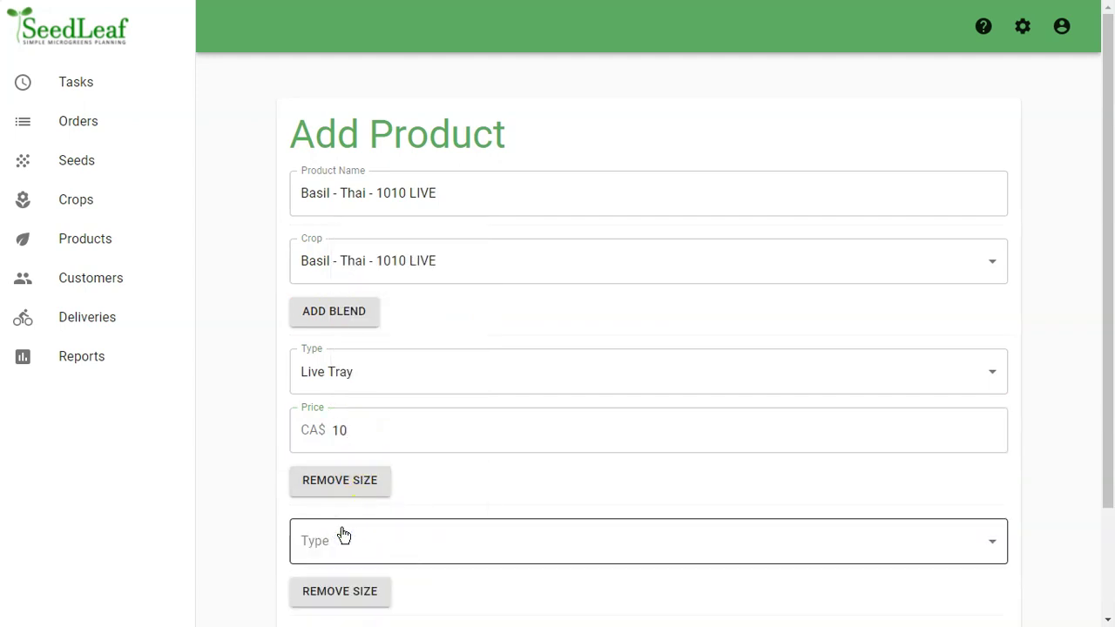
scroll(392, 488, down, 3)
click(341, 460)
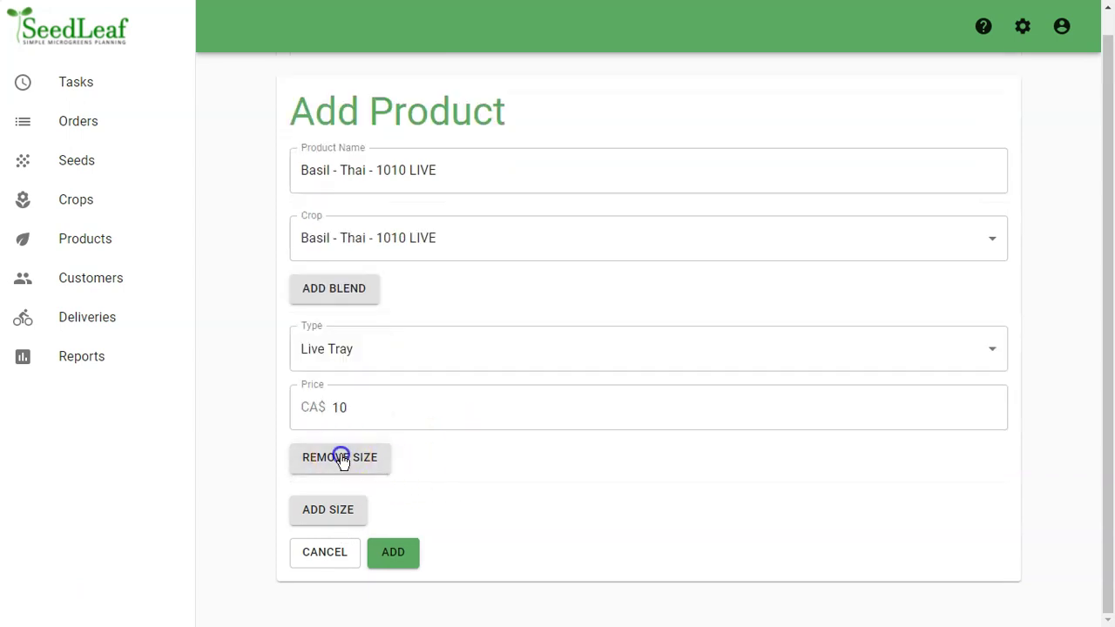
Save the live tray product and start another new product named Nutty Basil - CLAM
click(397, 560)
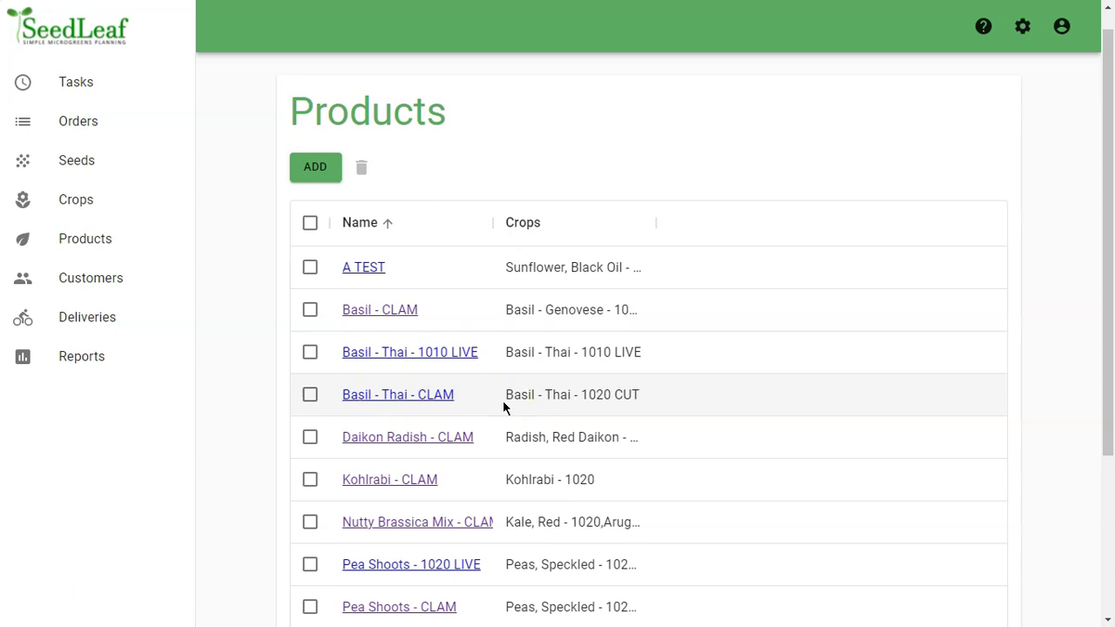
click(432, 336)
click(315, 166)
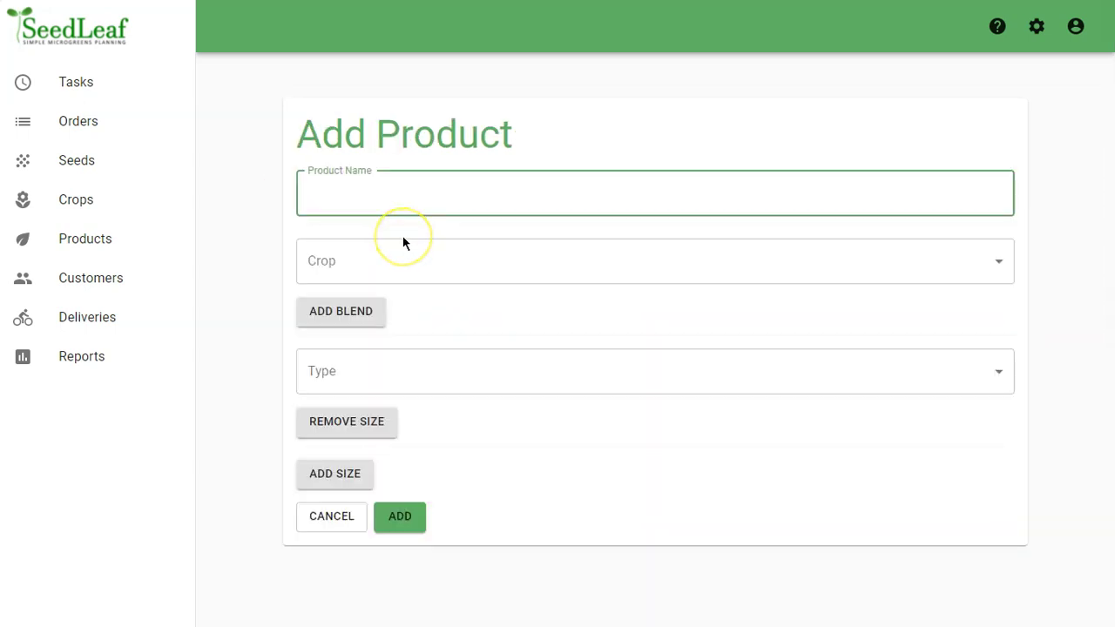
click(373, 210)
text(Nutty Bais)
Assign Basil - Thai - 1020 CUT as the first crop and make it 50% of a two-crop blend
click(344, 261)
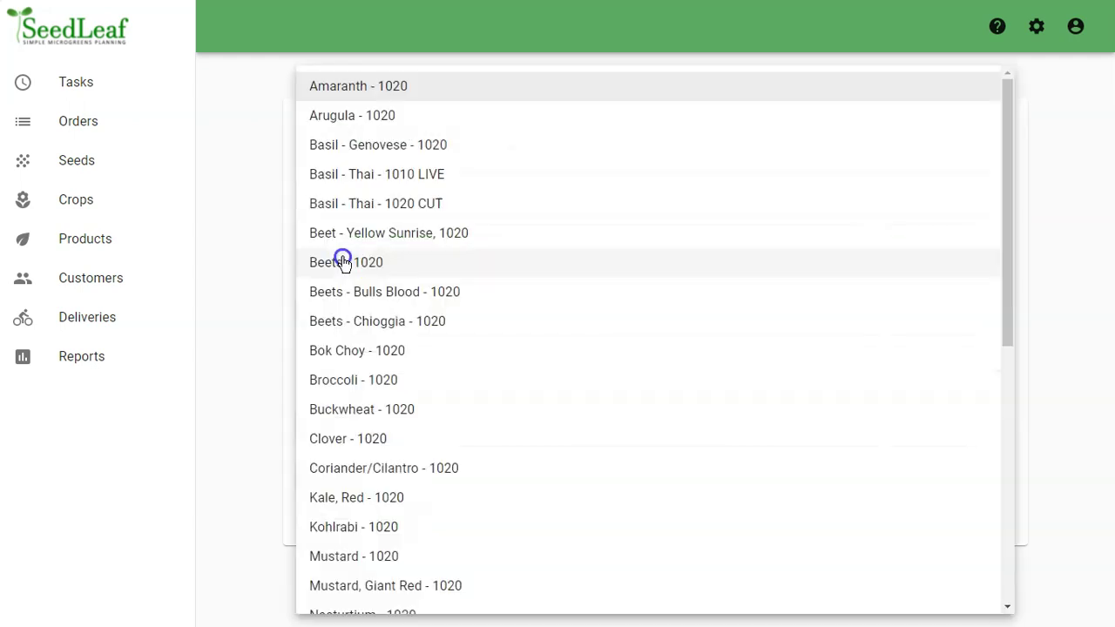
click(355, 203)
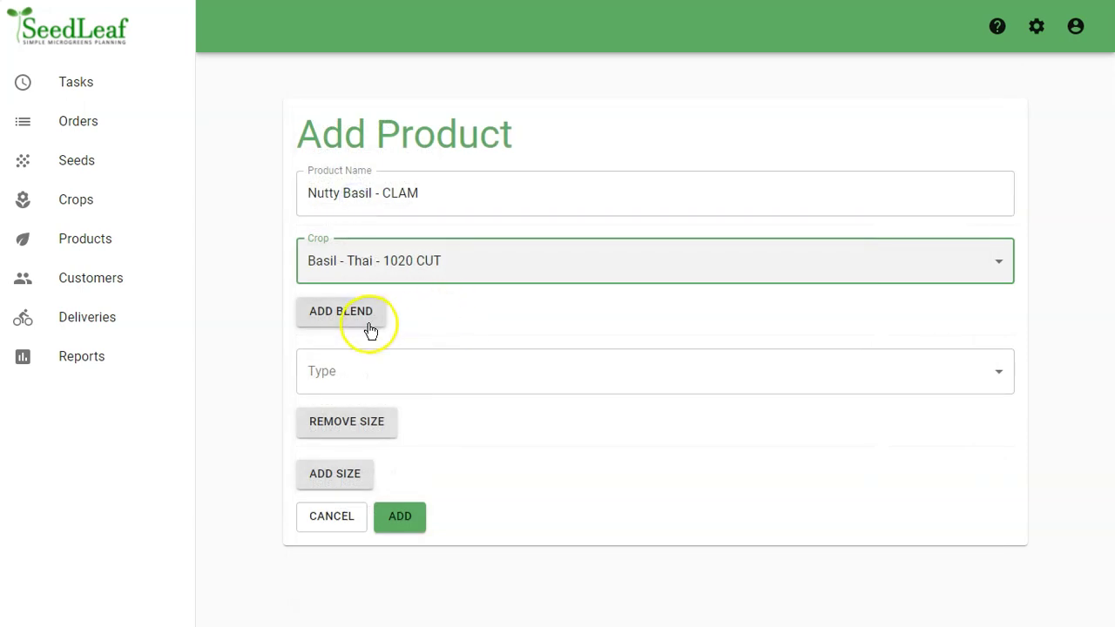
click(339, 319)
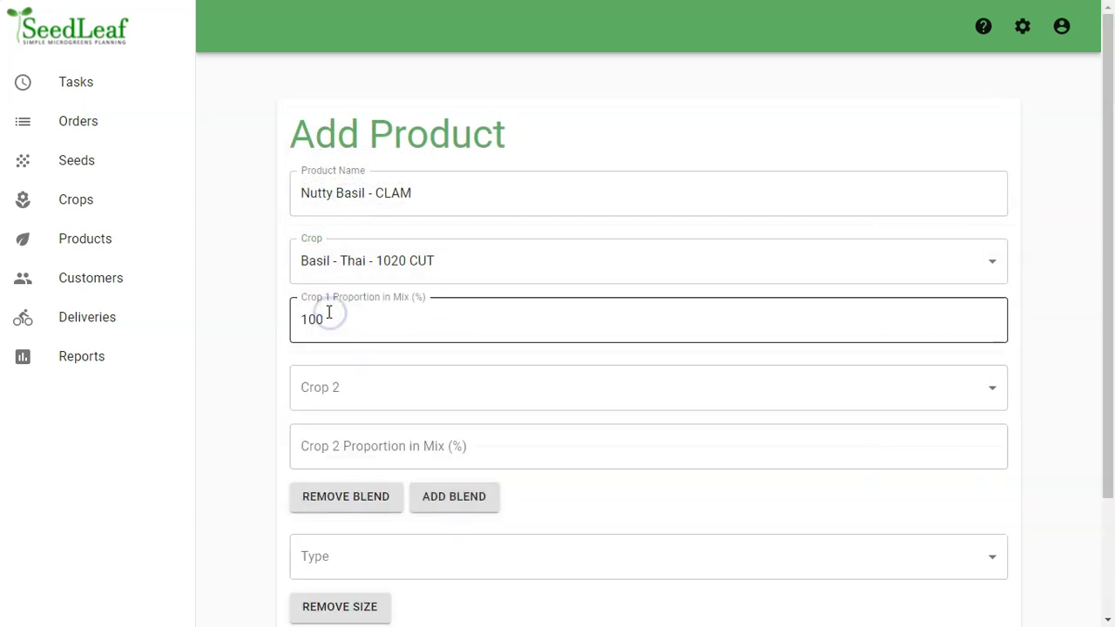
drag(329, 315, 227, 319)
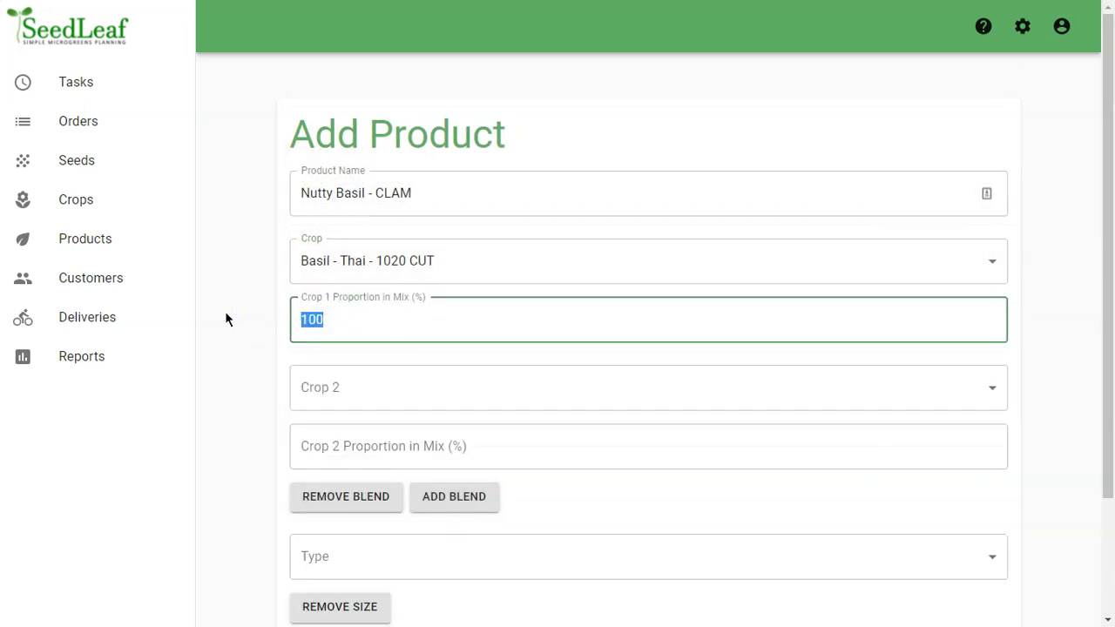
text(50)
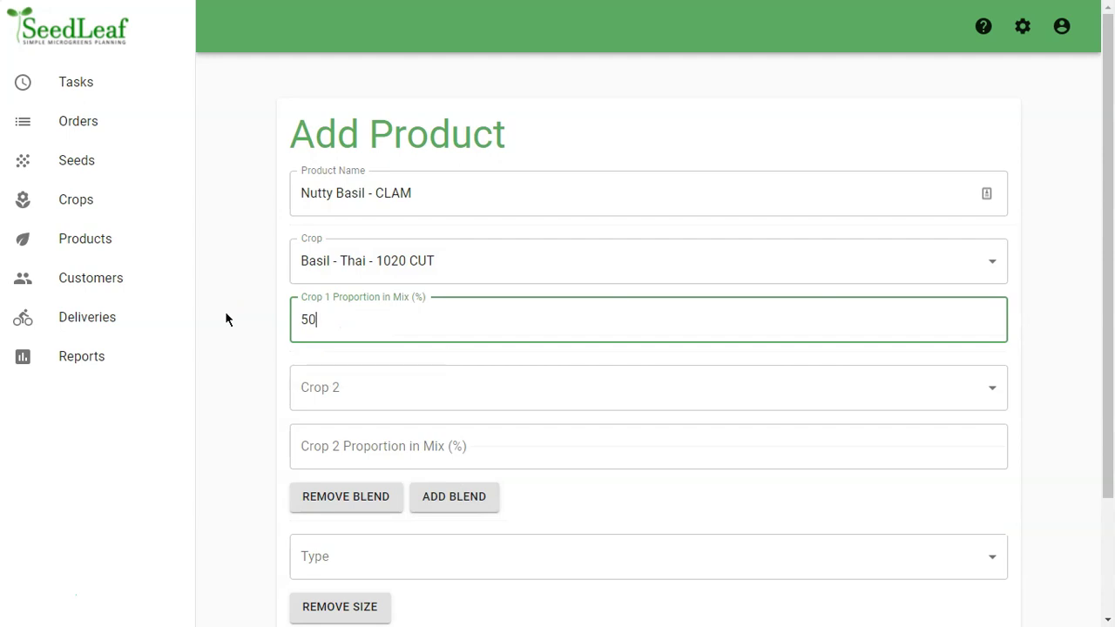
Choose Arugula - 1020 as the second crop of the blend with a 50% proportion
click(337, 389)
scroll(338, 390, down, 2)
scroll(339, 389, up, 2)
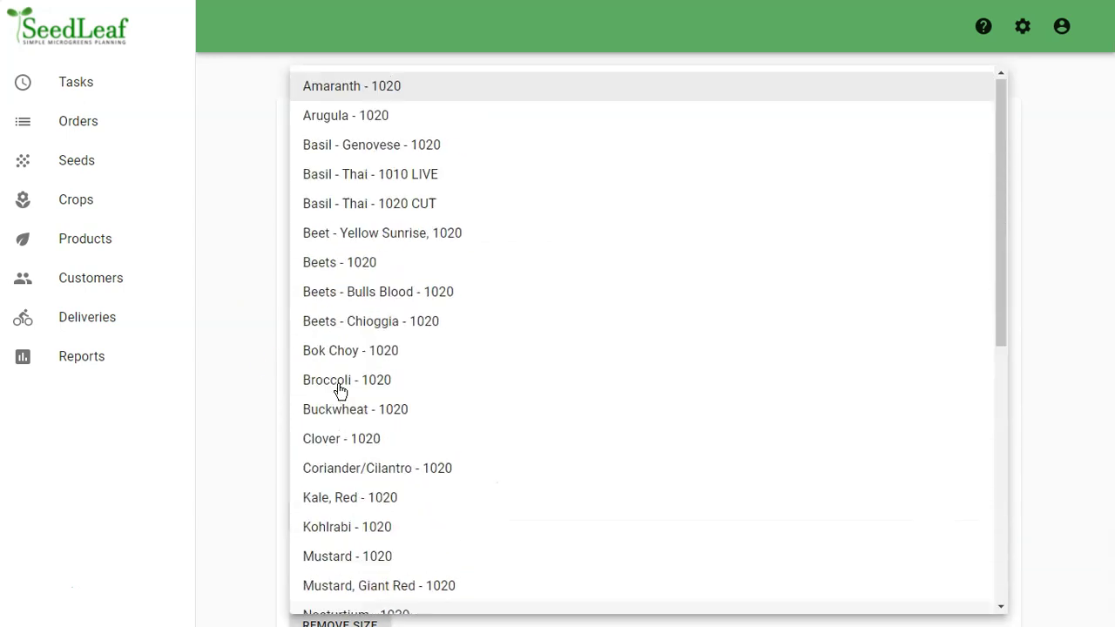
click(332, 113)
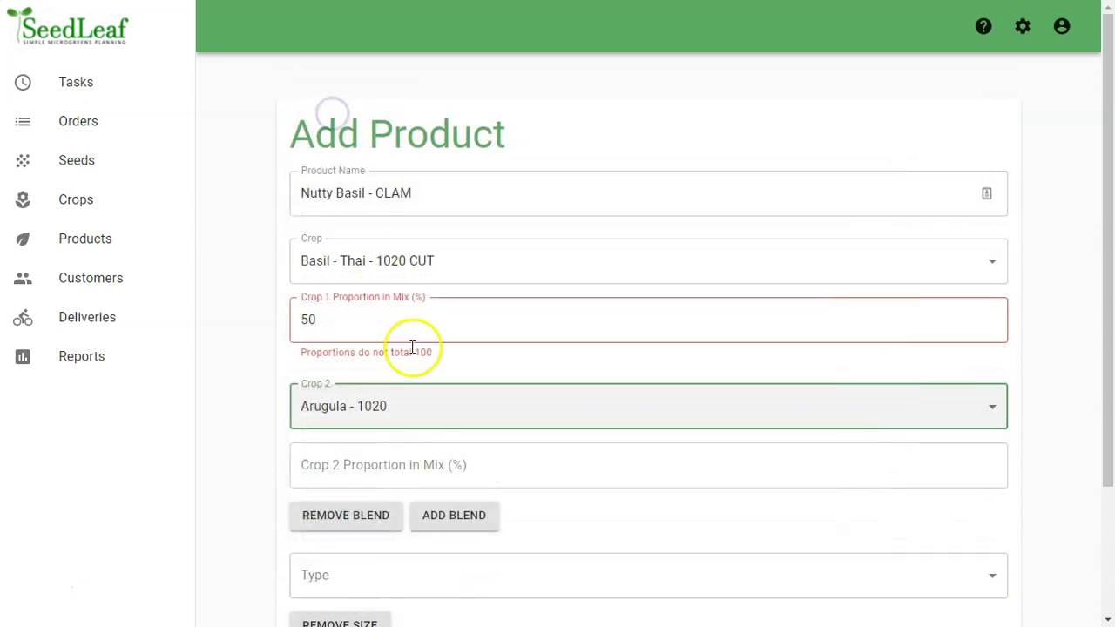
click(378, 444)
text(50)
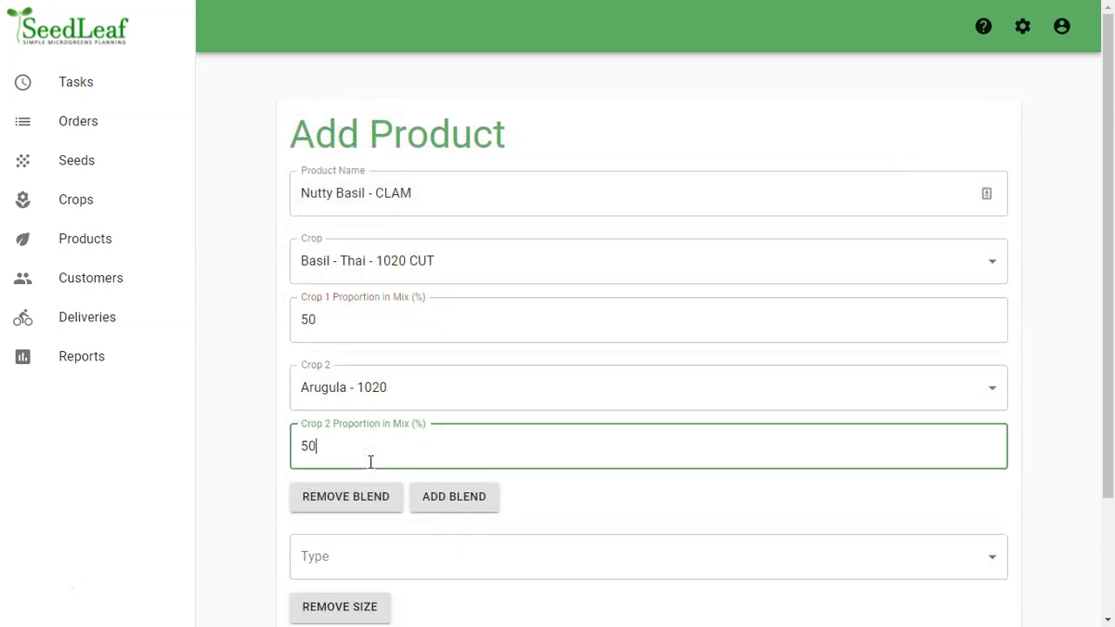
Define the blend's first size as Cut, Small, with a weight of 40 g and a price of CA$6
scroll(370, 461, down, 1)
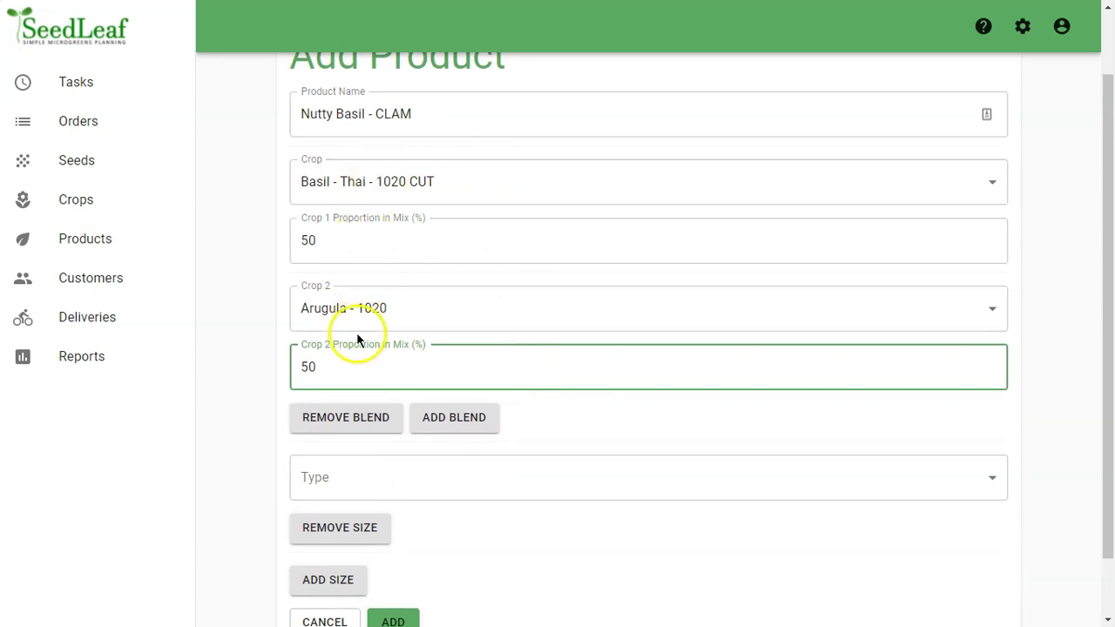
scroll(374, 353, down, 1)
click(339, 415)
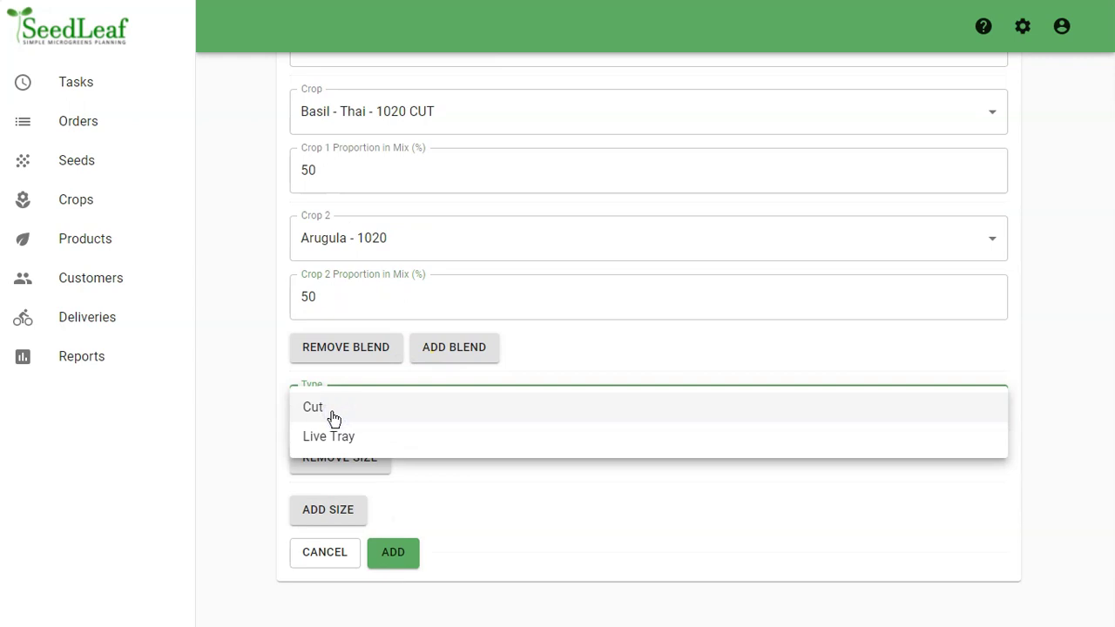
click(331, 415)
click(321, 454)
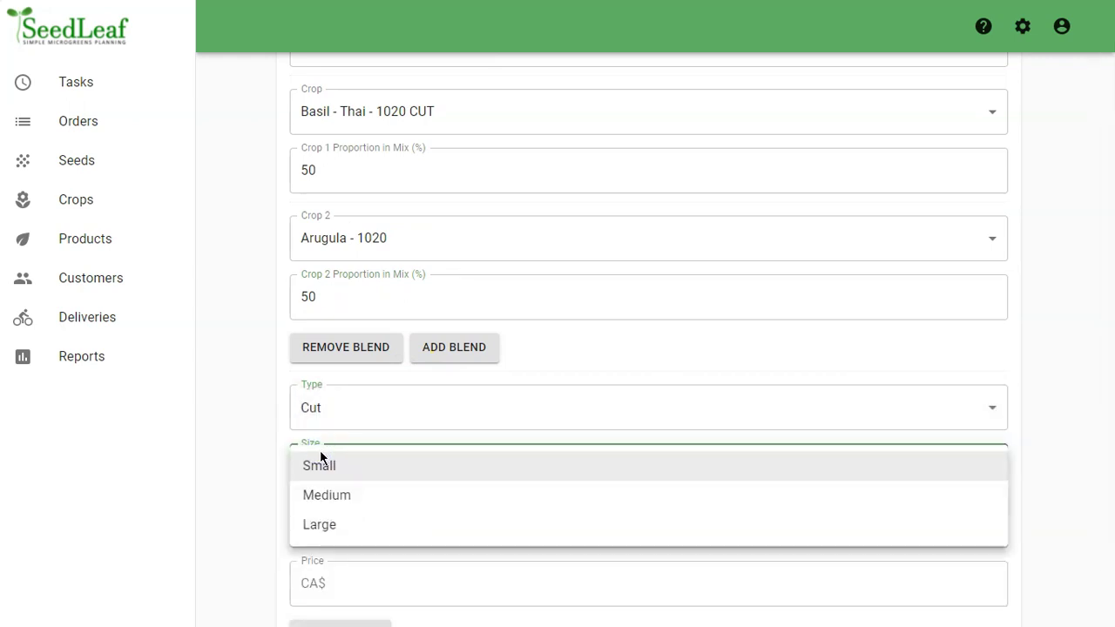
click(319, 465)
scroll(331, 458, down, 2)
click(370, 352)
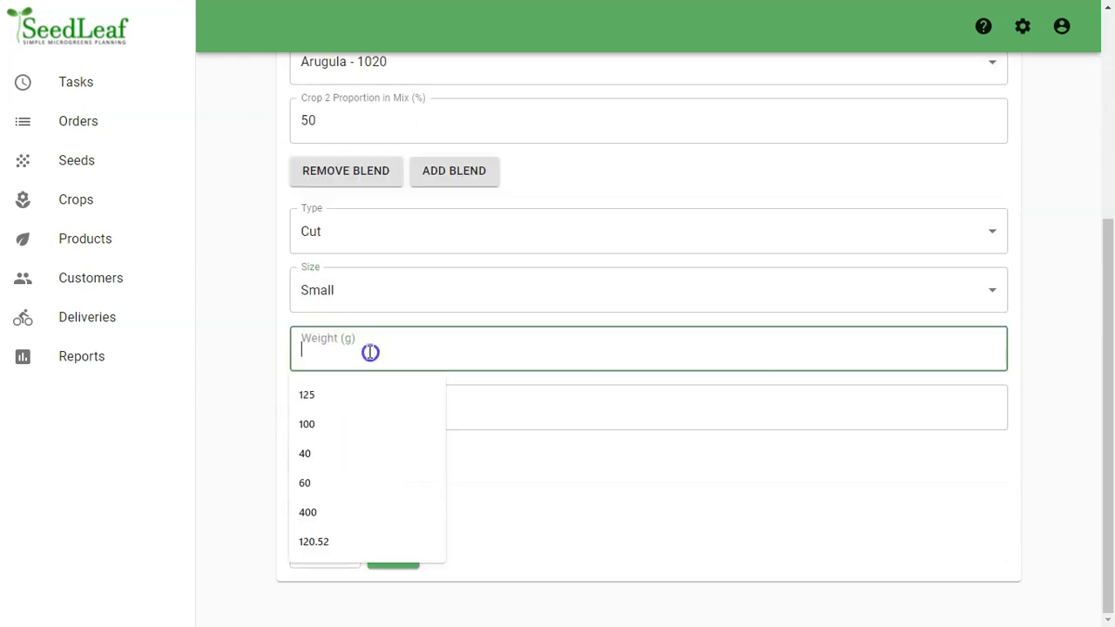
text(40)
click(442, 406)
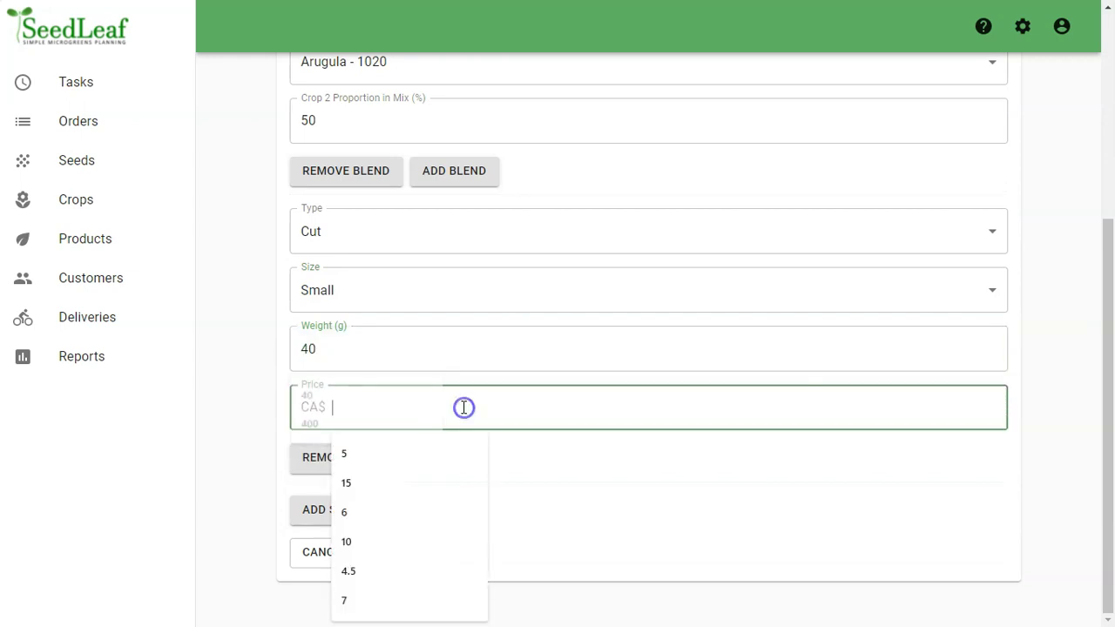
text(6)
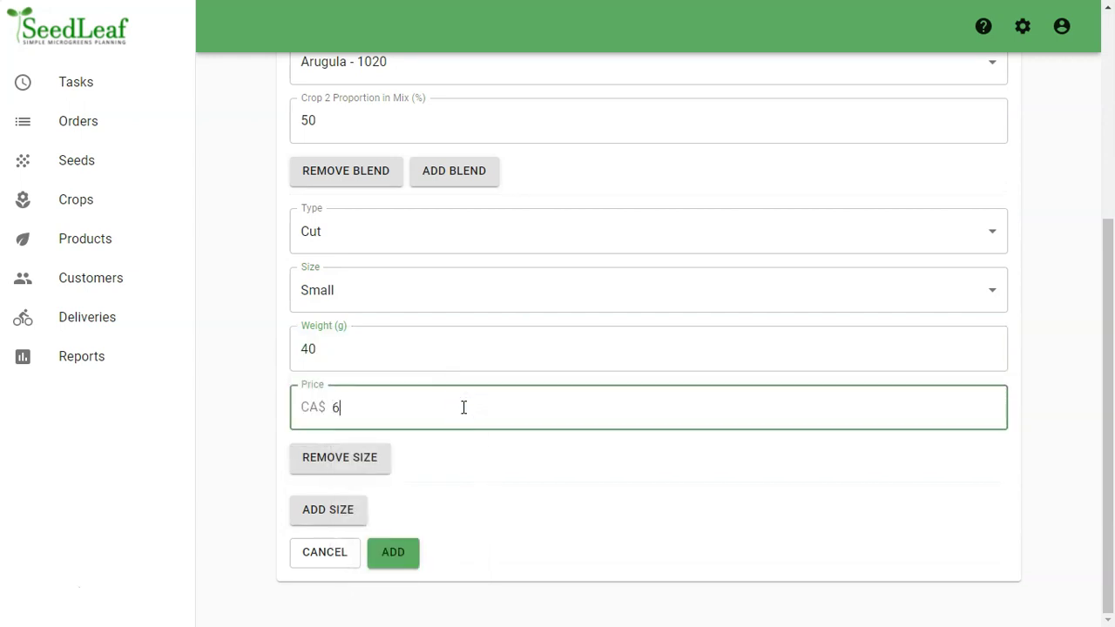
Add a second size to the blend as Cut, Medium, with a weight of 80 g and a price of CA$10
click(325, 512)
scroll(344, 453, down, 1)
click(381, 408)
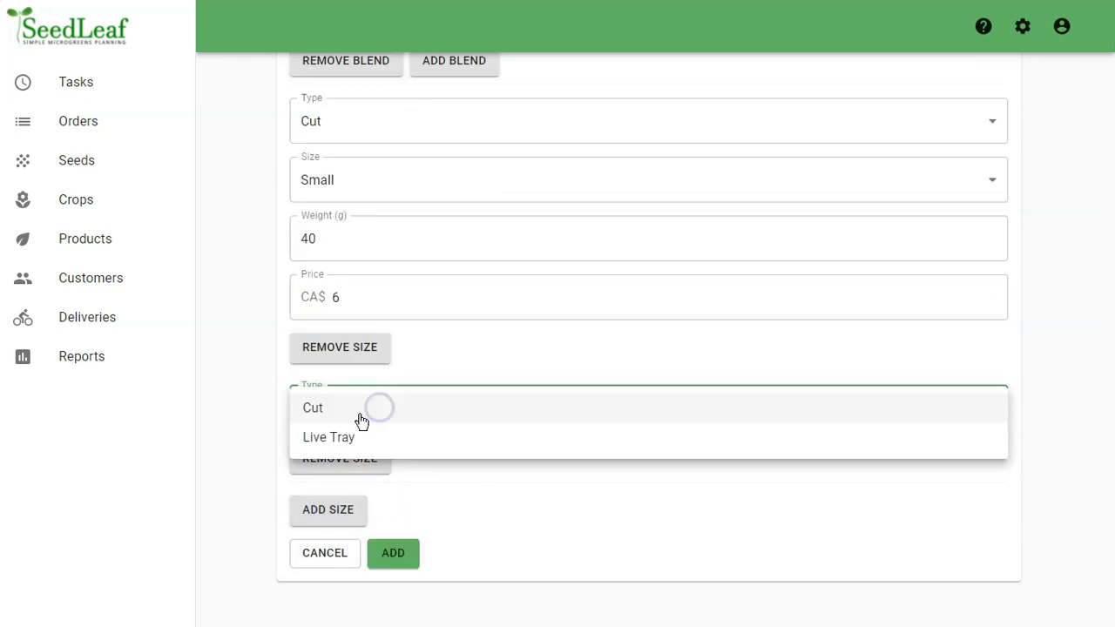
click(323, 411)
scroll(392, 409, down, 1)
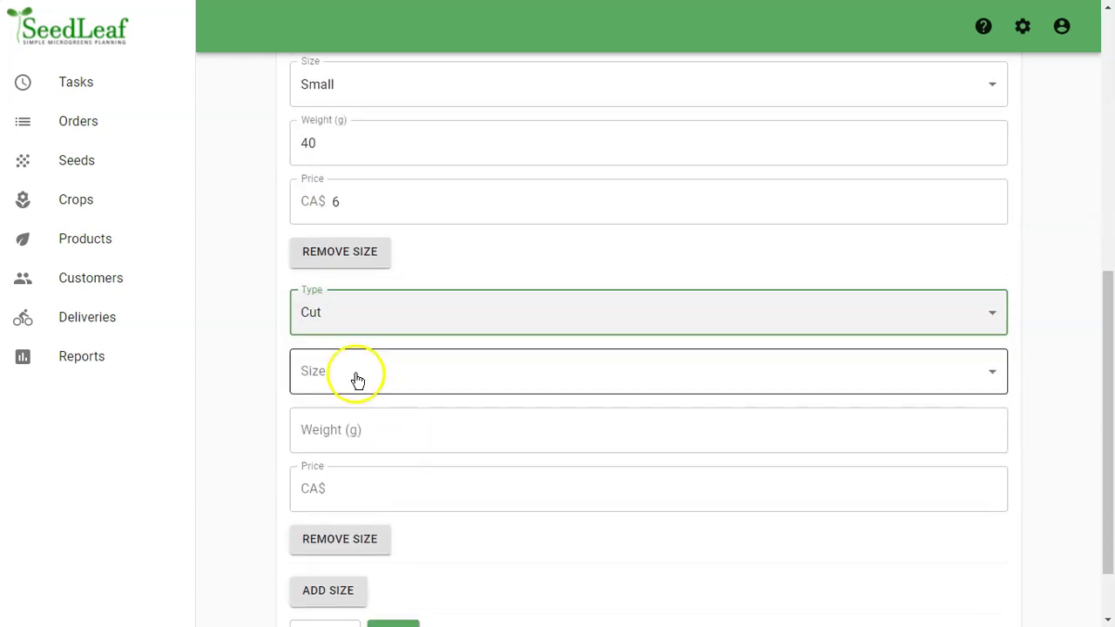
click(357, 379)
click(355, 374)
click(355, 373)
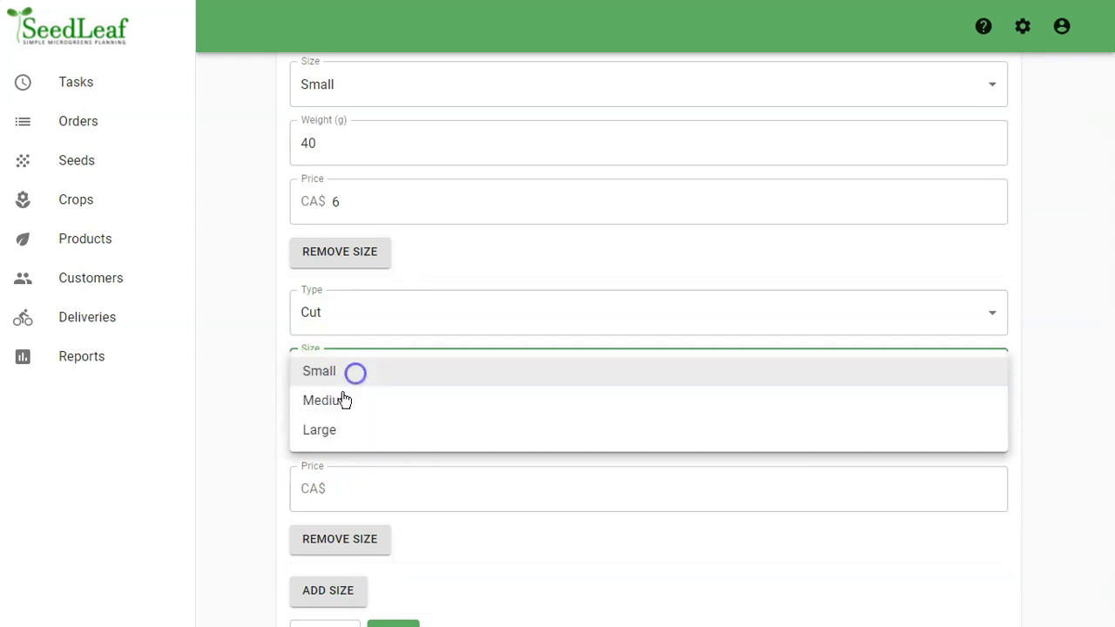
click(344, 399)
click(348, 430)
text(5)
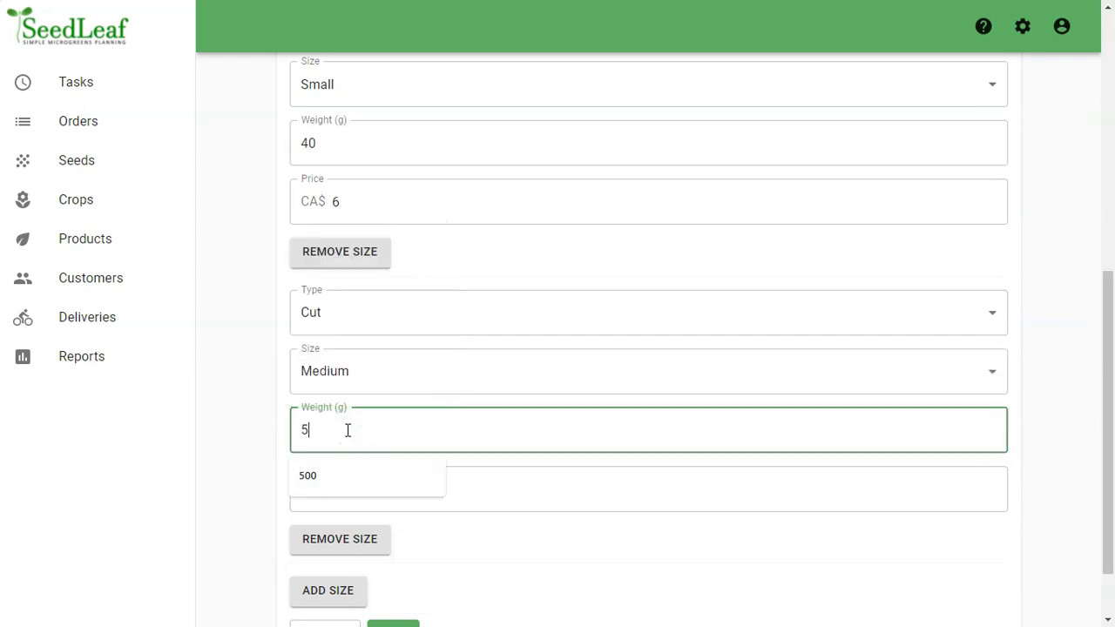
key(BackSpace)
text(80)
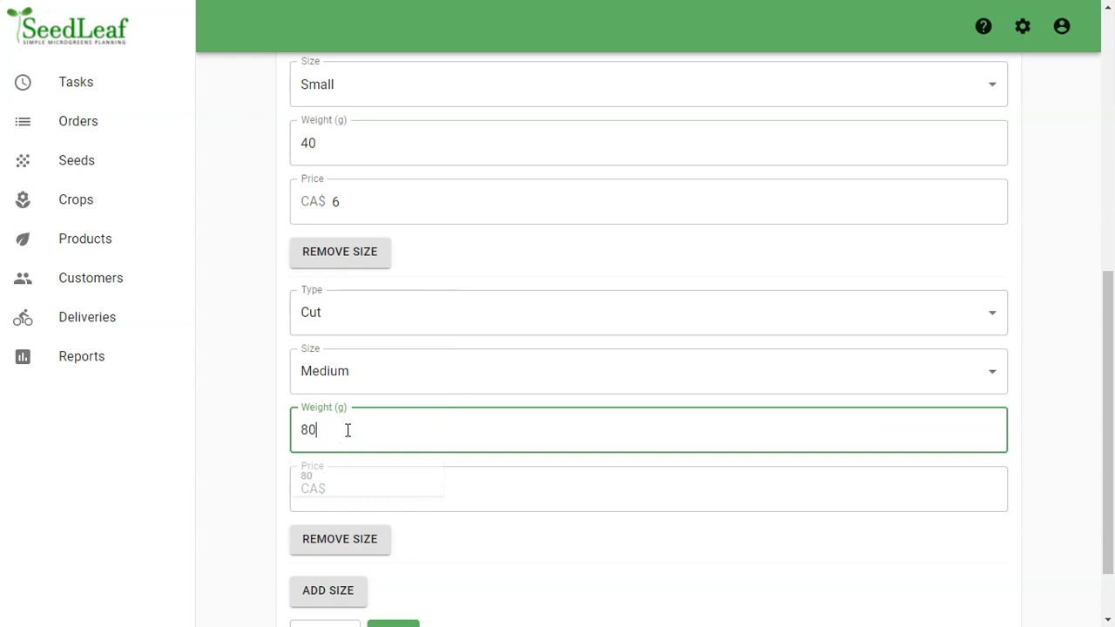
click(353, 488)
text(10)
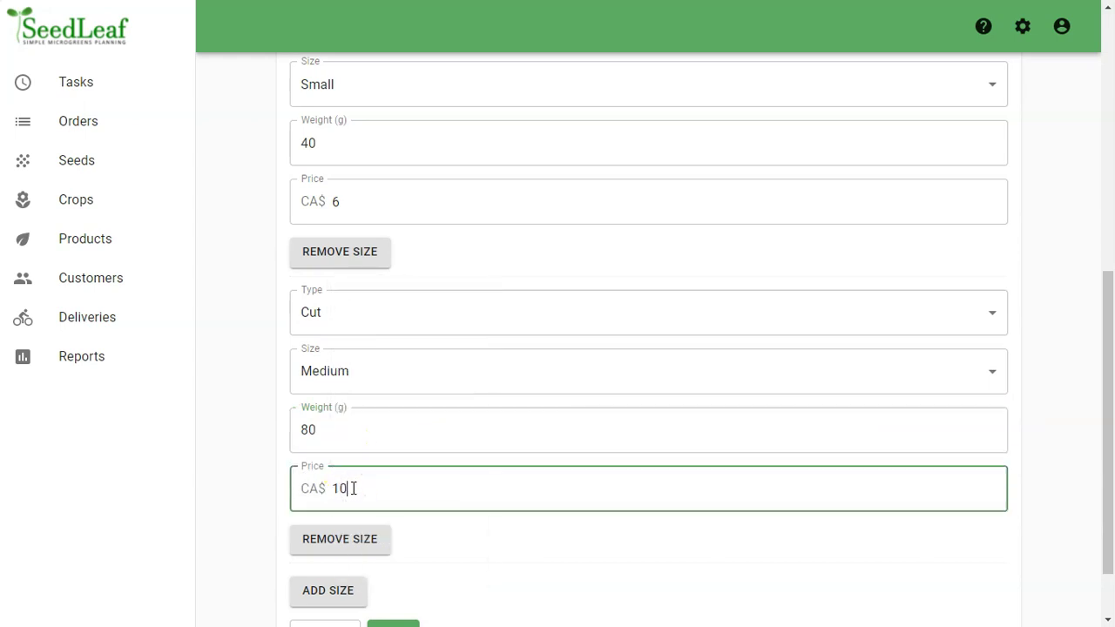
Add a third size to the blend as Cut, Large, with a weight of 150 g and a price of CA$18
scroll(354, 488, down, 1)
click(353, 507)
scroll(348, 505, down, 1)
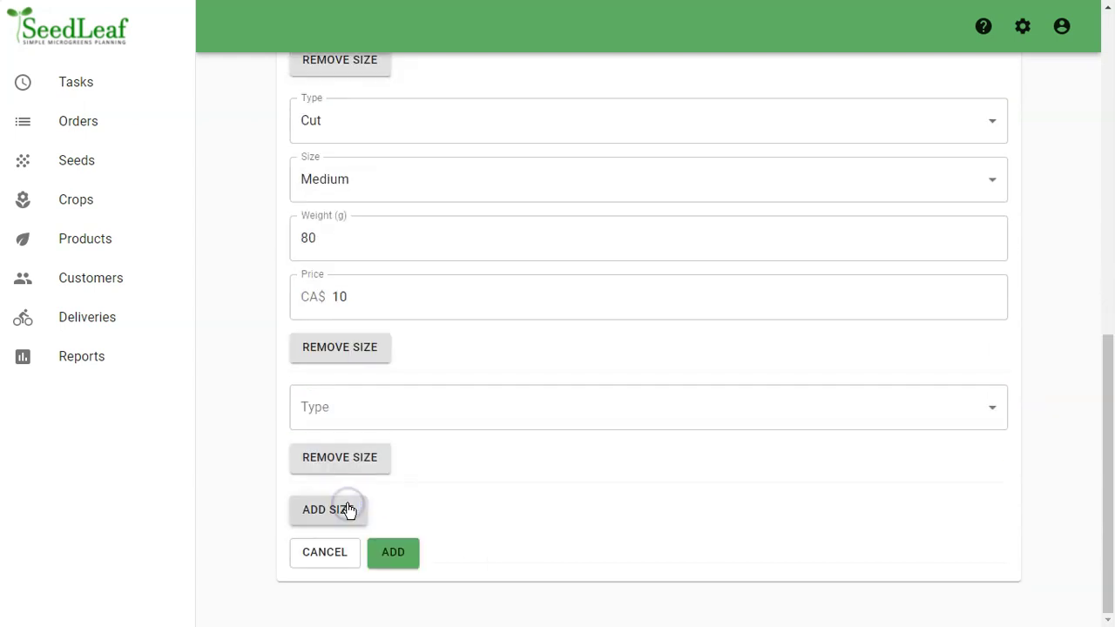
click(362, 395)
click(359, 403)
scroll(347, 406, down, 2)
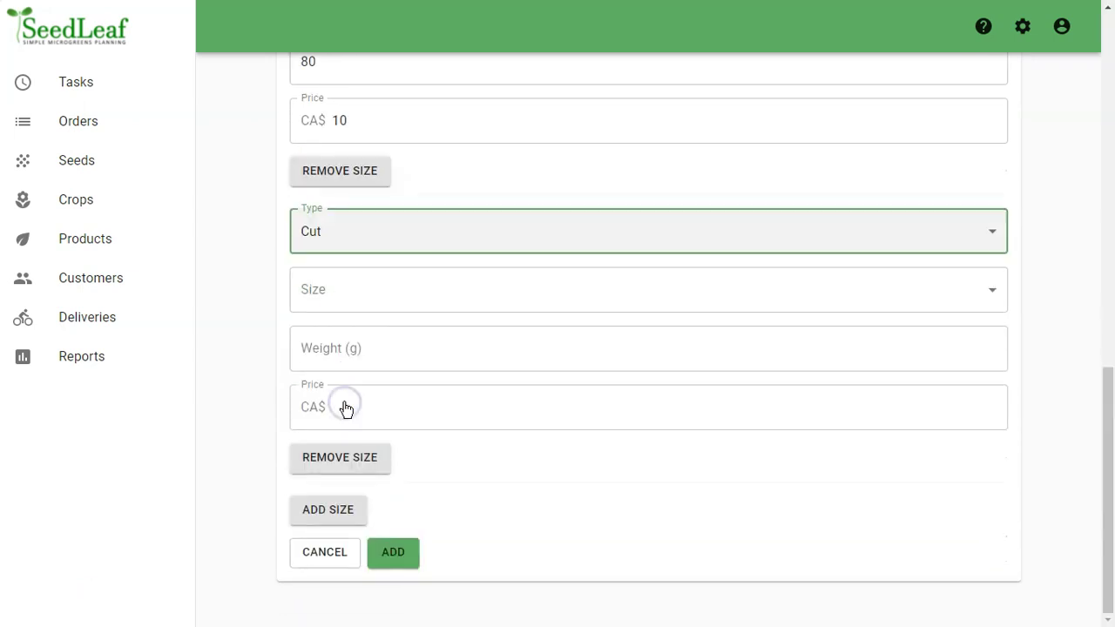
click(351, 295)
click(336, 349)
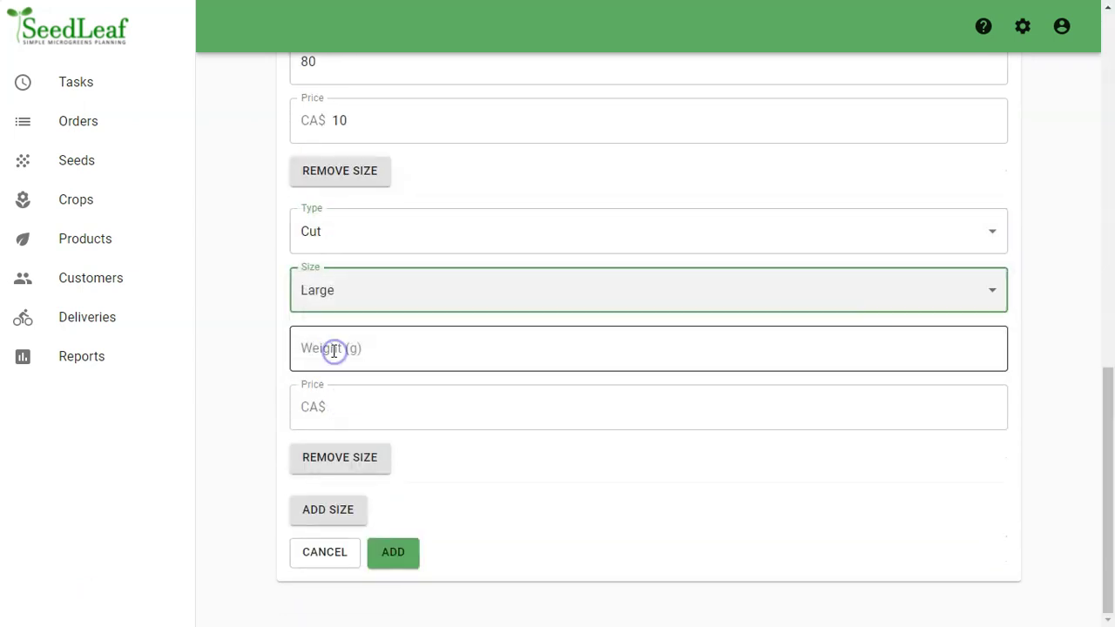
click(376, 347)
text(150)
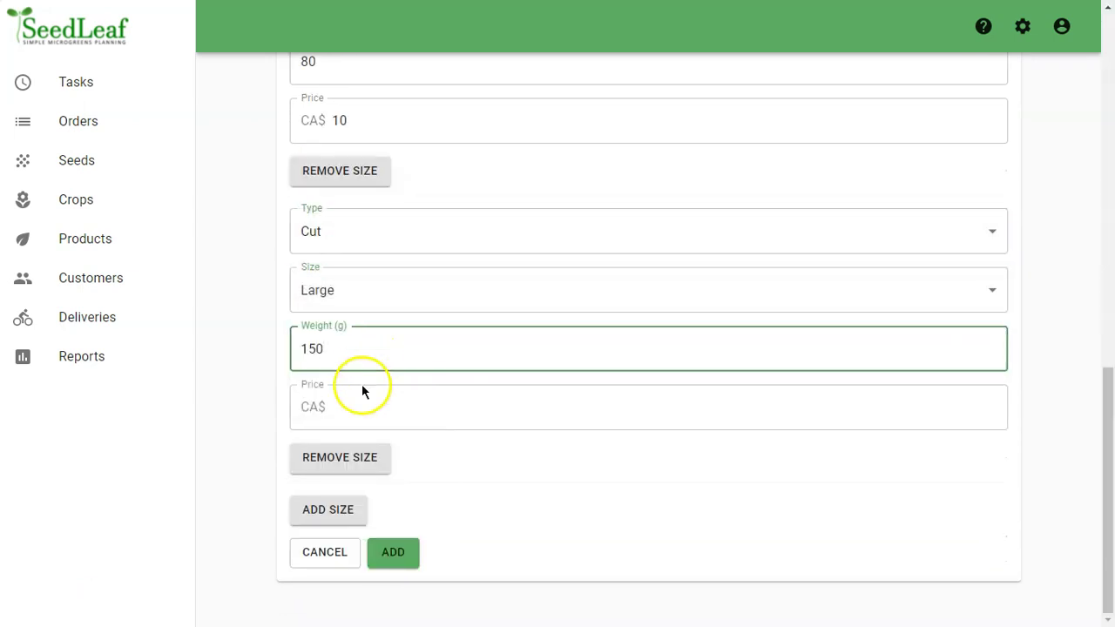
click(363, 394)
text(18)
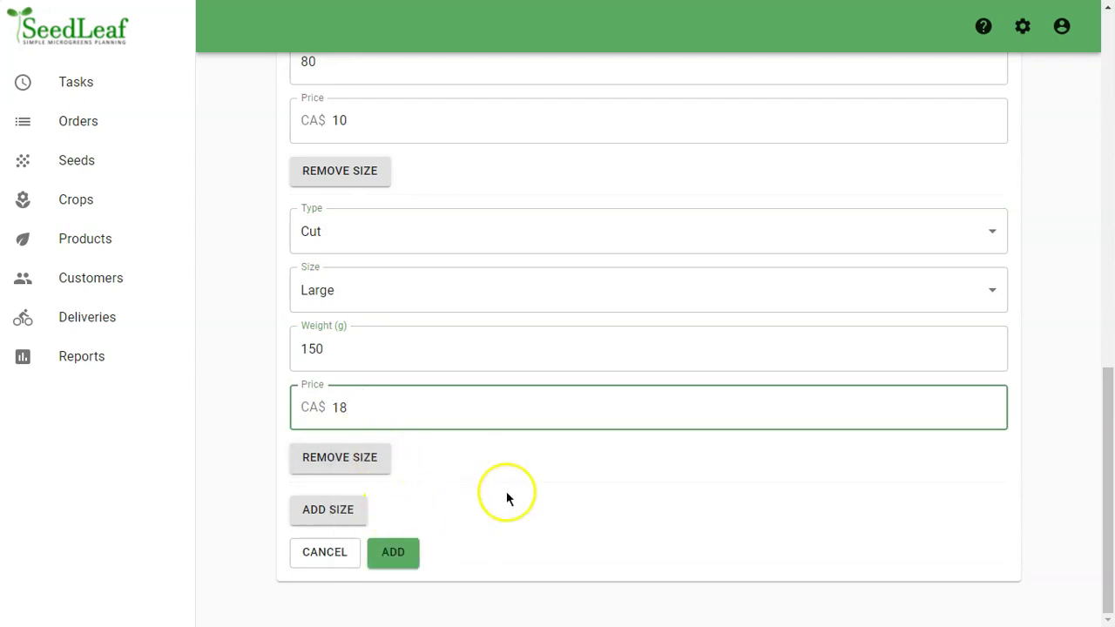
Save the completed Nutty Basil - CLAM blend to the product list
scroll(508, 499, up, 1)
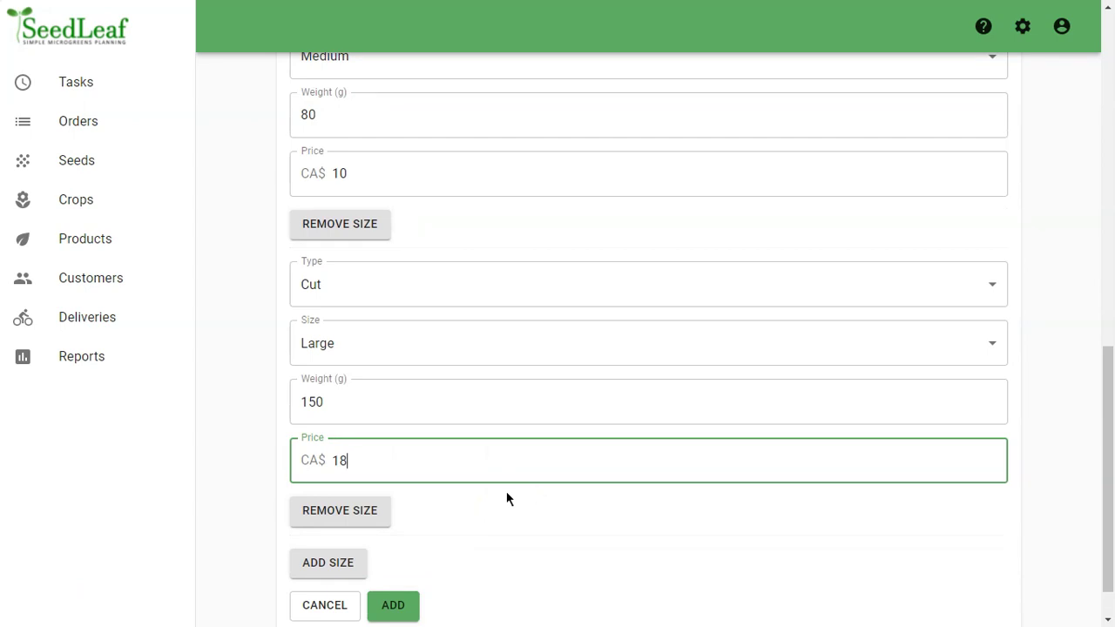
scroll(507, 498, down, 1)
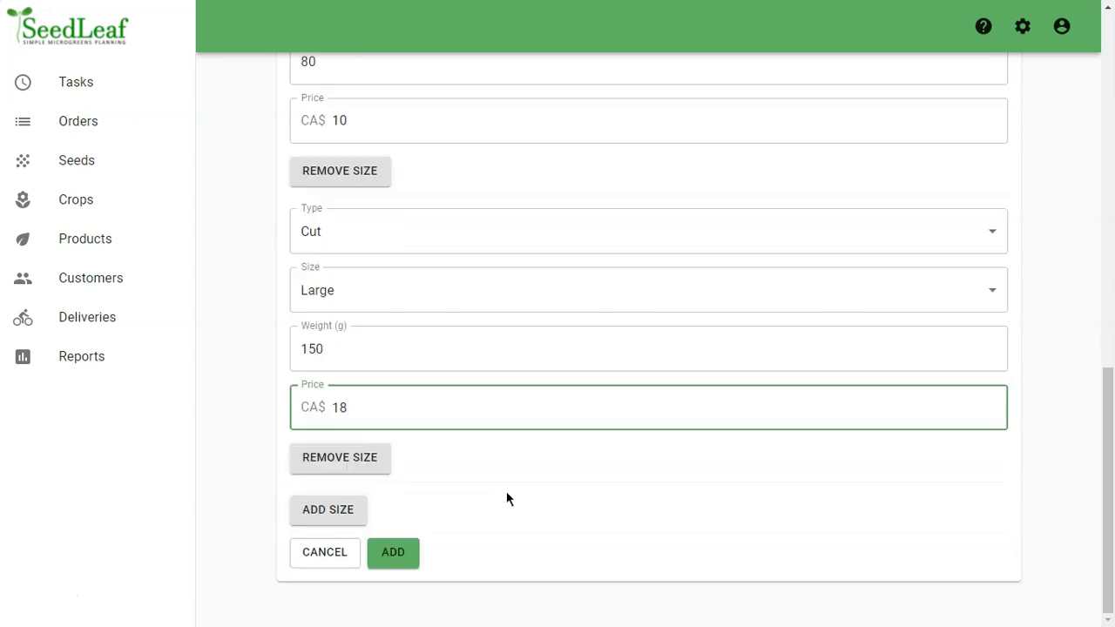
click(398, 542)
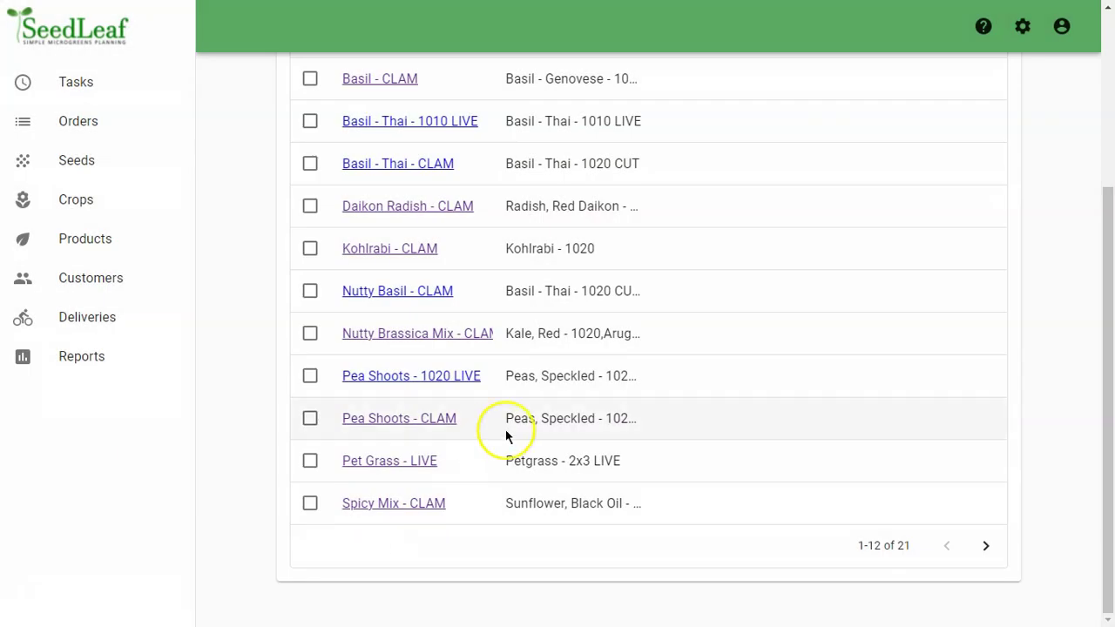
Trash the A TEST product from the product list and confirm the deletion
scroll(505, 429, up, 2)
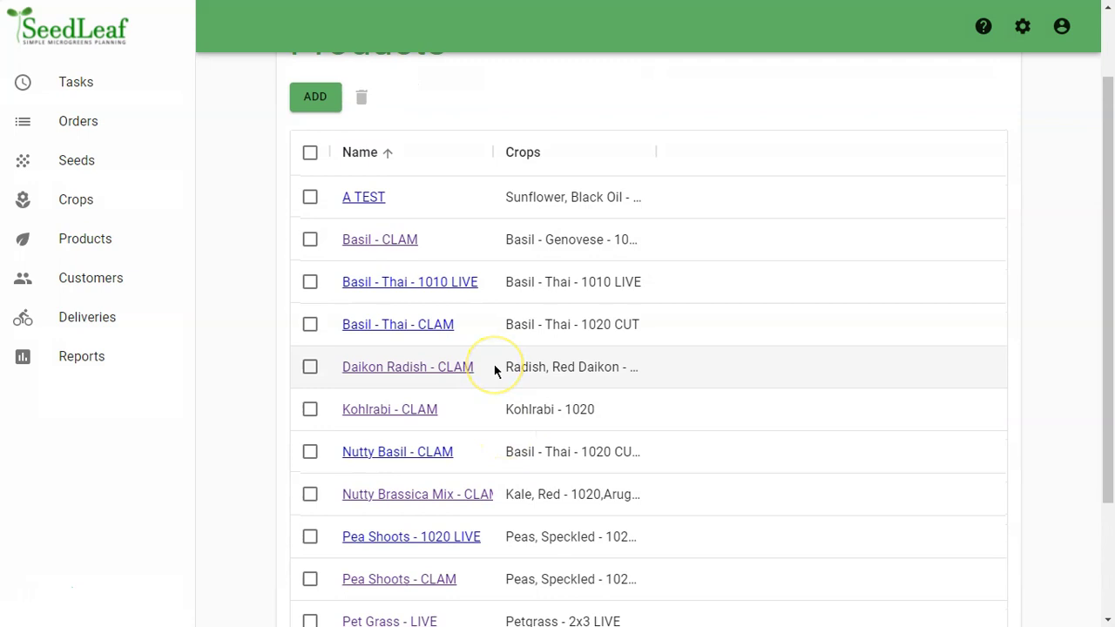
scroll(494, 370, down, 1)
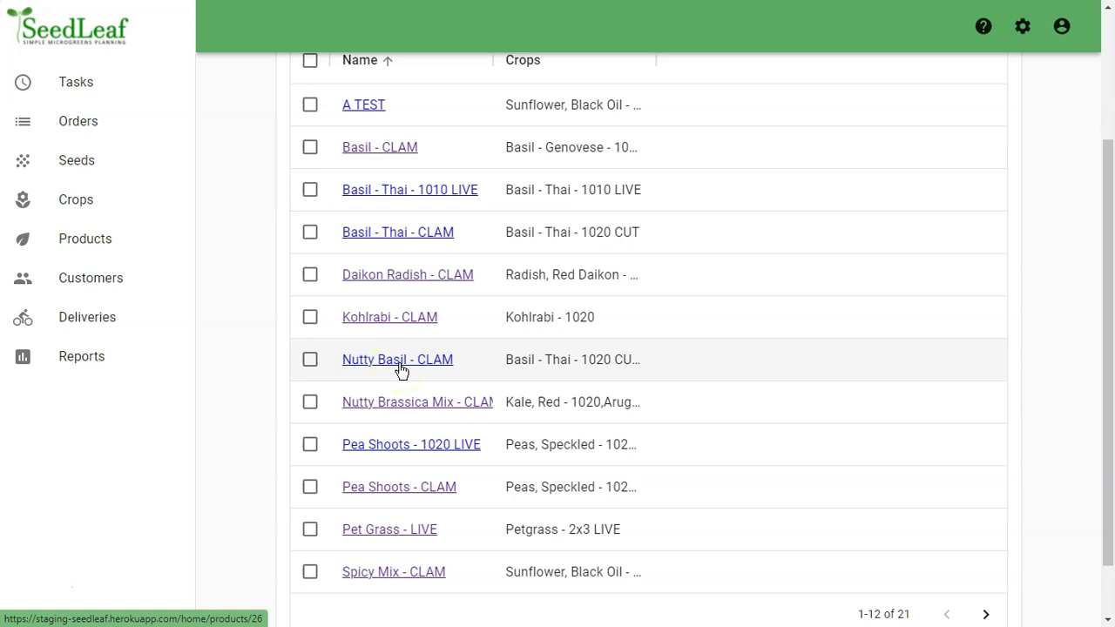
scroll(402, 370, up, 2)
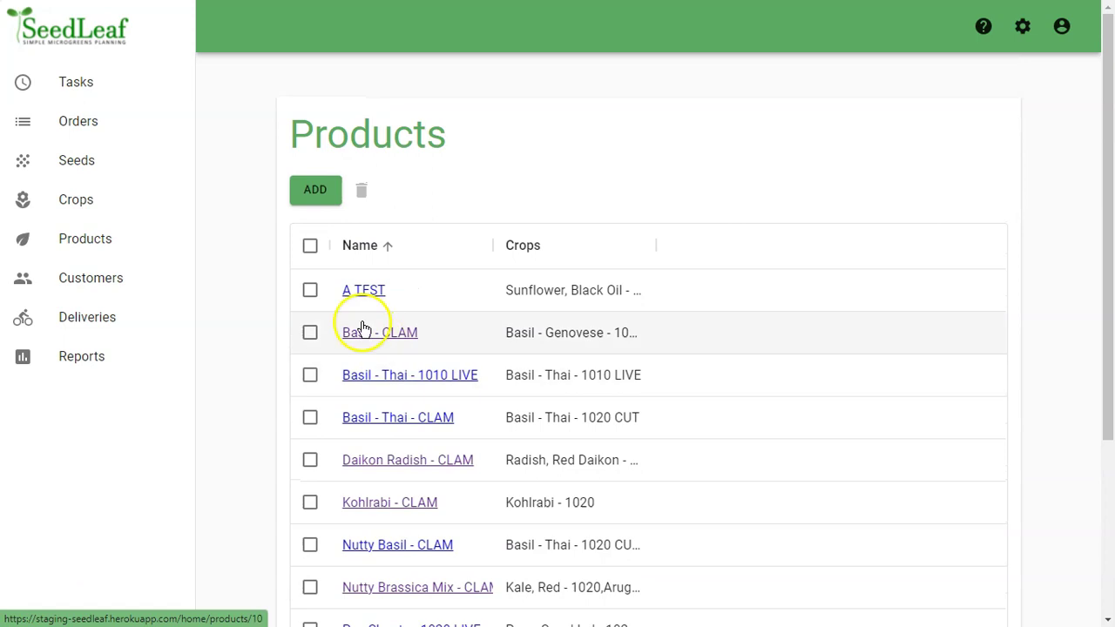
click(311, 291)
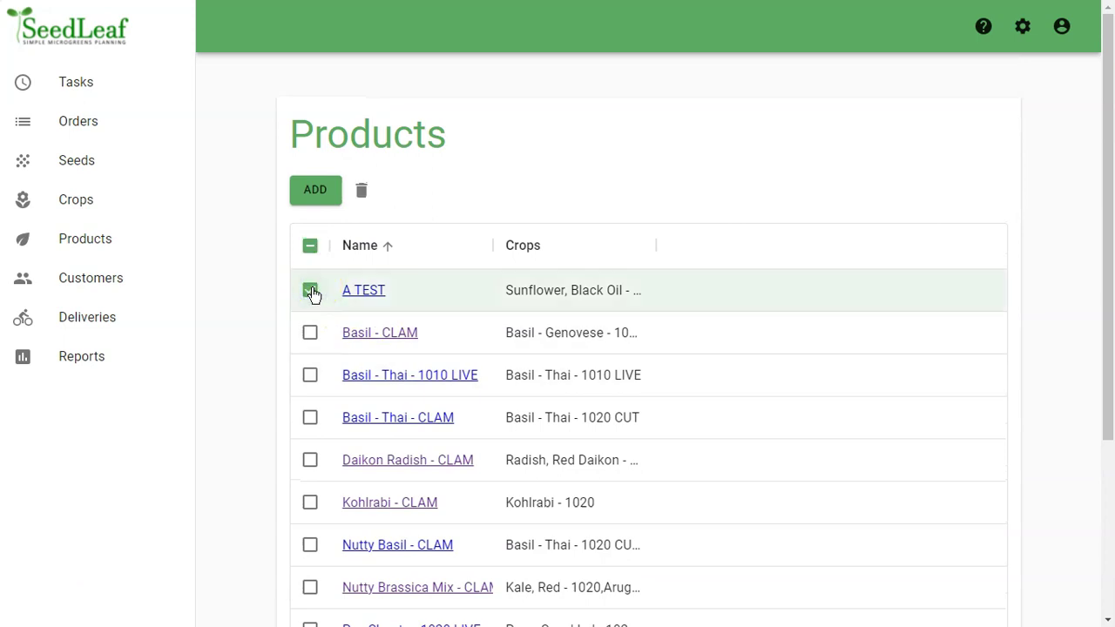
click(361, 192)
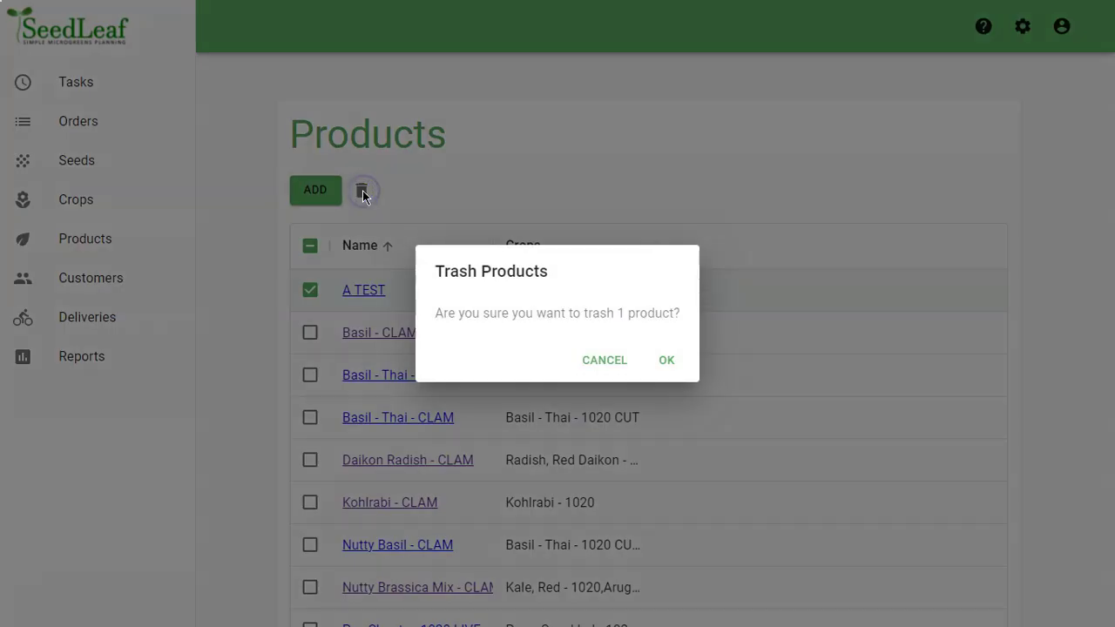
click(660, 359)
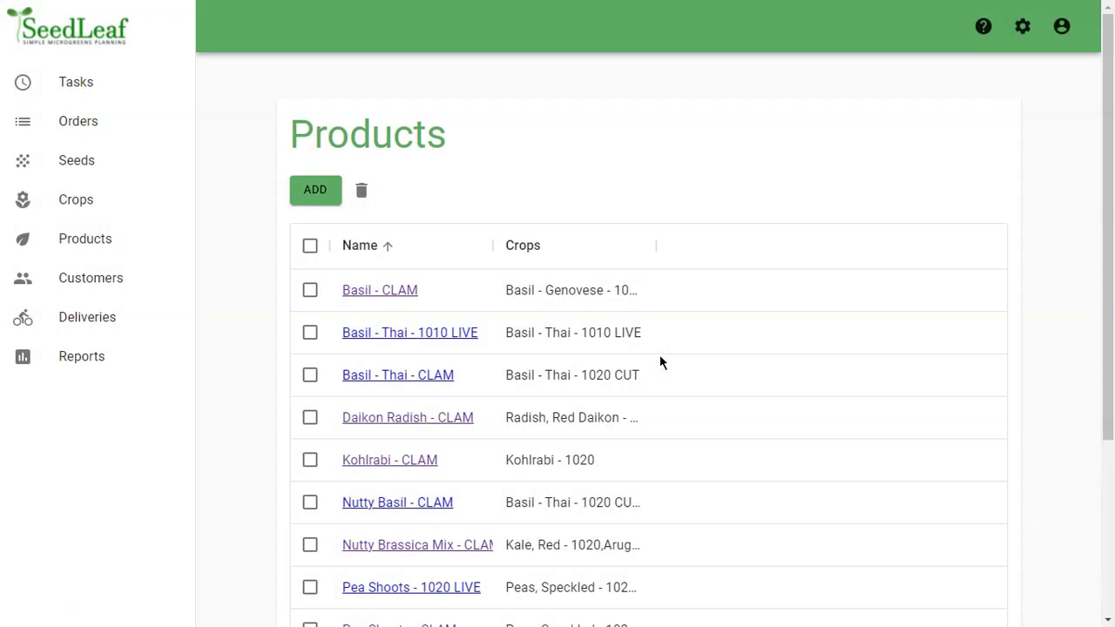
Try to trash the Spicy Mix - CLAM product from the product list
scroll(660, 355, down, 3)
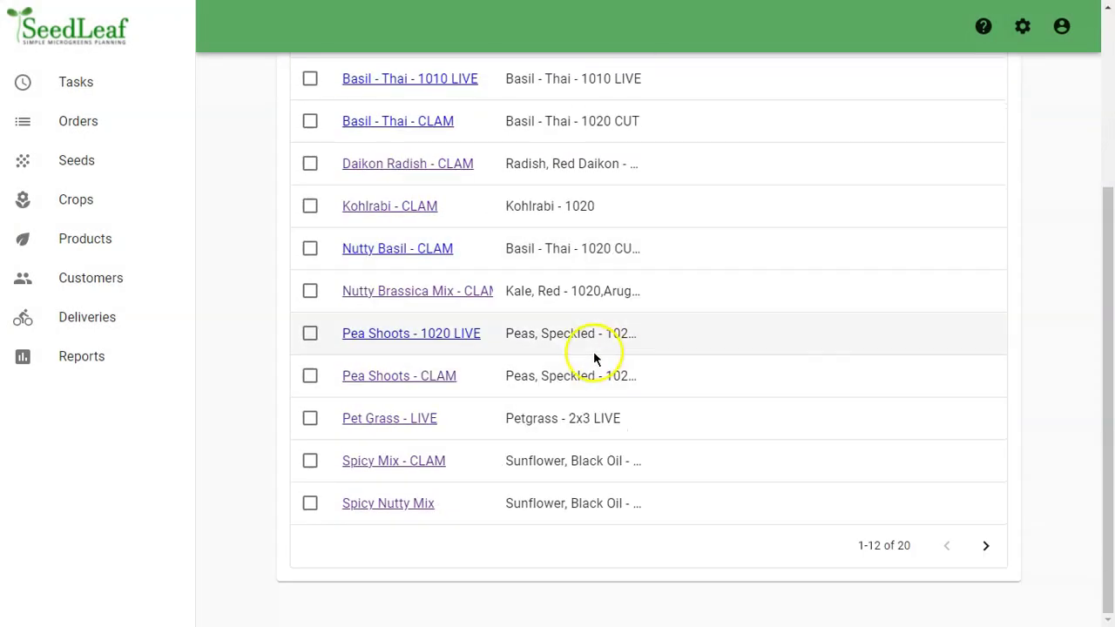
click(310, 463)
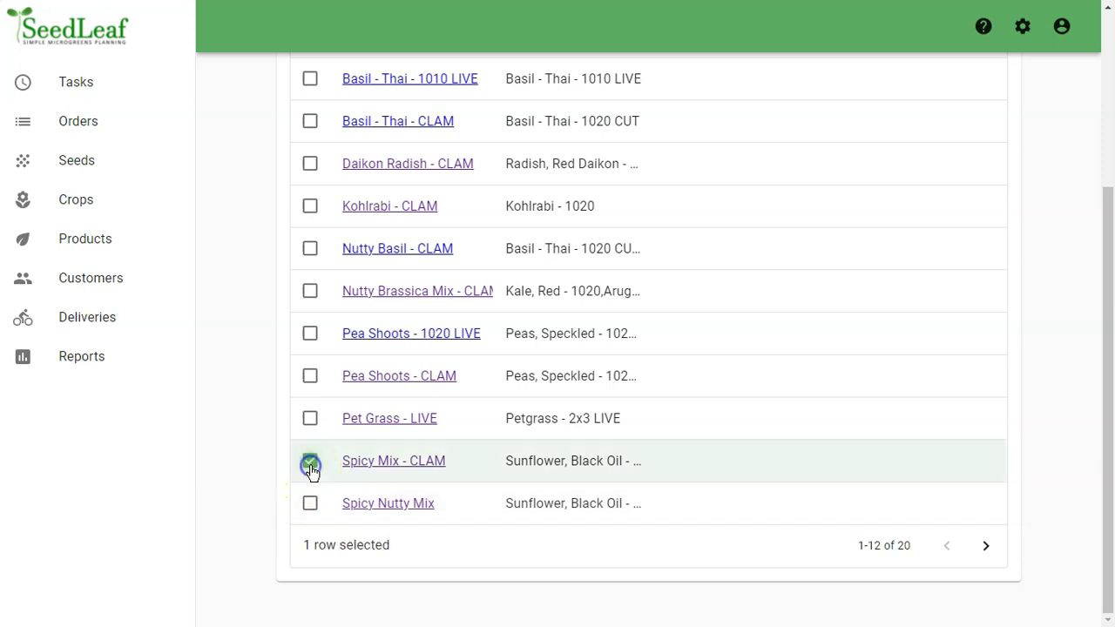
scroll(310, 465, up, 3)
click(364, 190)
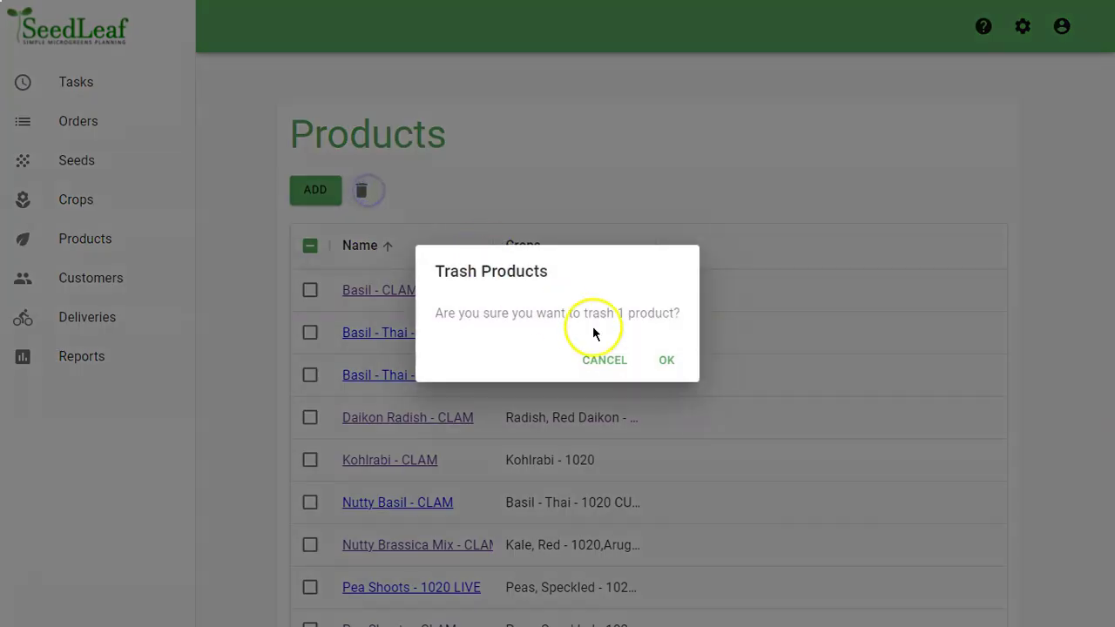
click(668, 363)
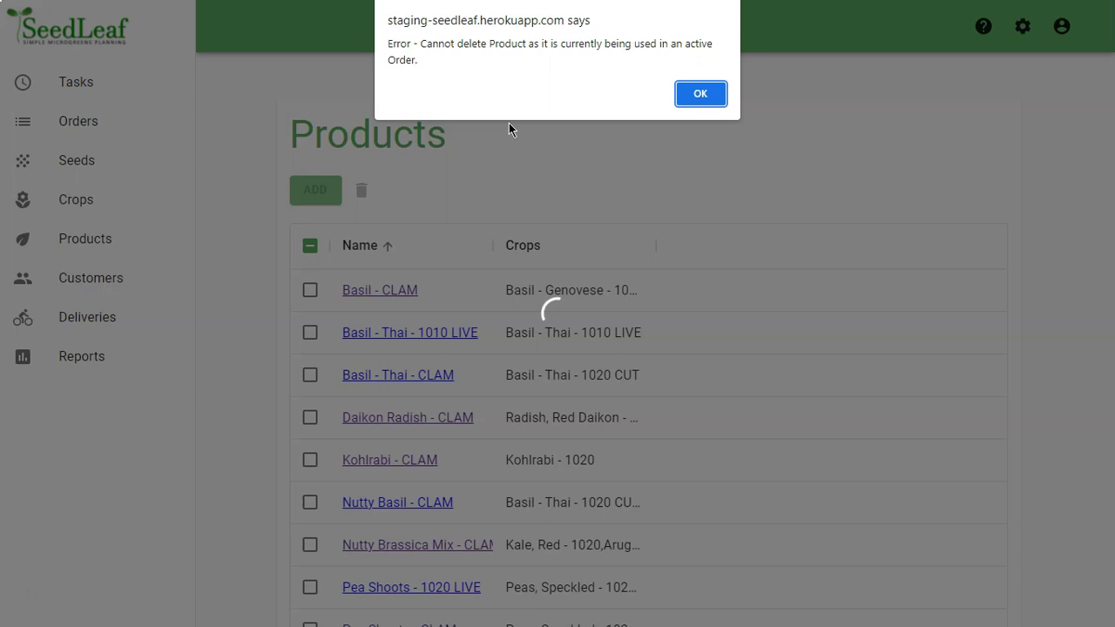
click(700, 94)
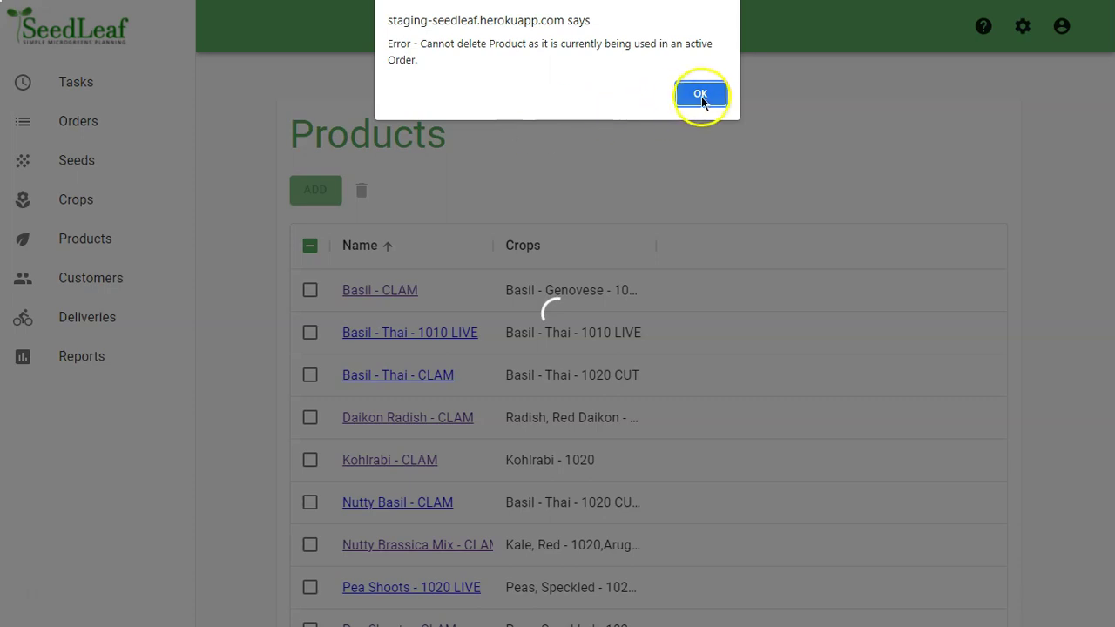
scroll(706, 240, down, 1)
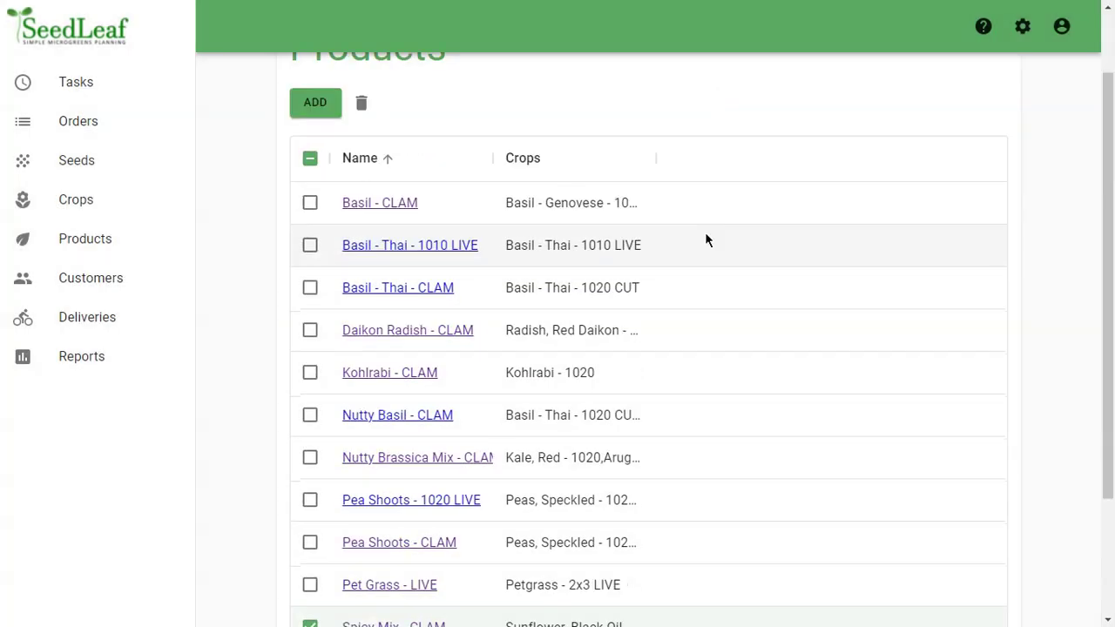
scroll(706, 239, up, 1)
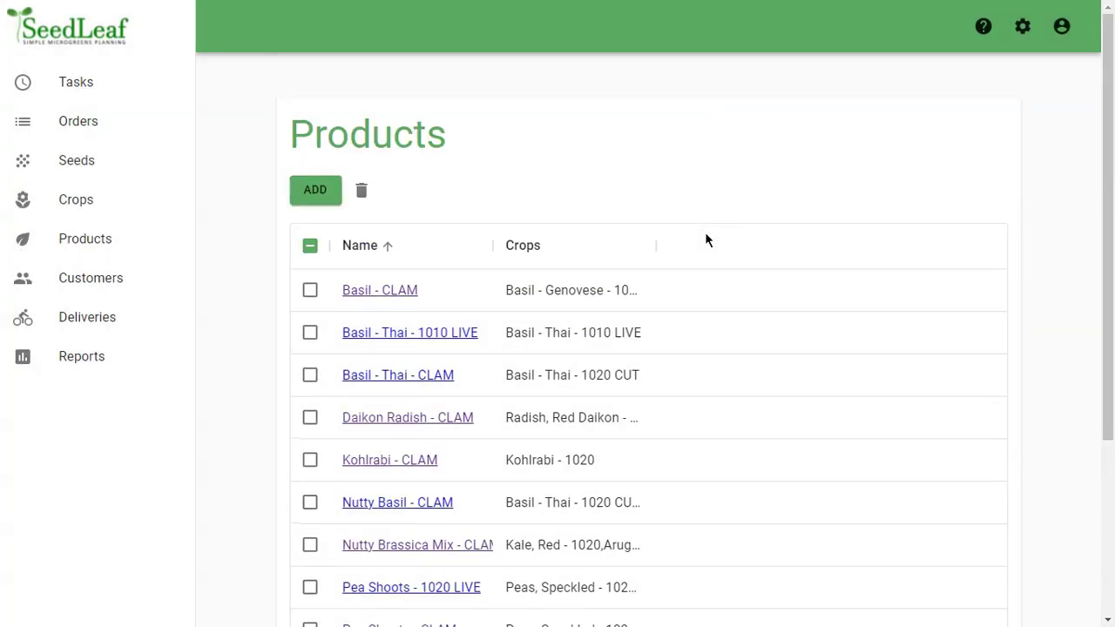